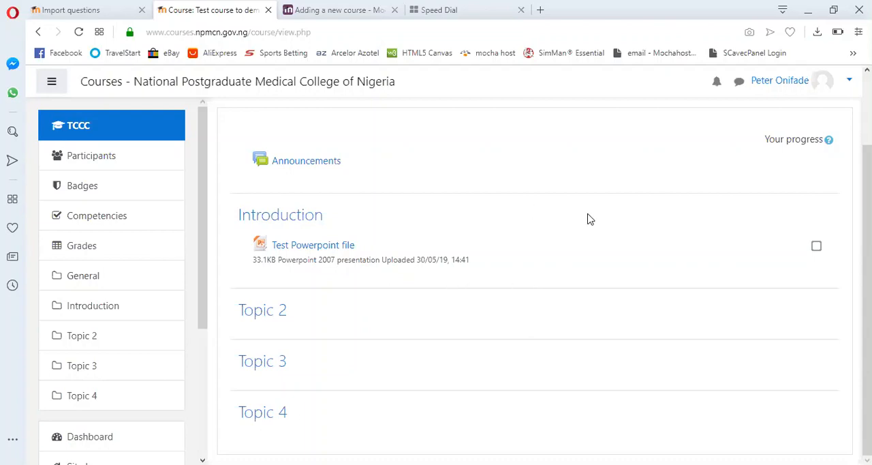
- Turn editing on for the test course
scroll(600, 229, "up", 2)
scroll(600, 229, "down", 2)
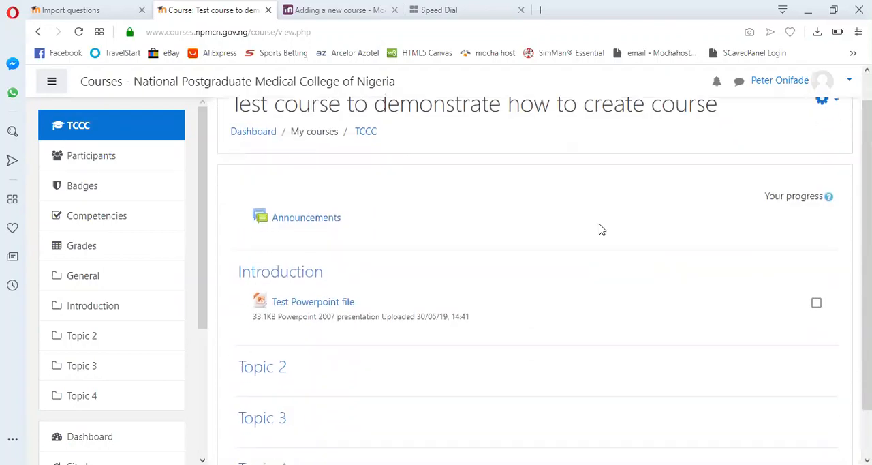
scroll(599, 229, "up", 2)
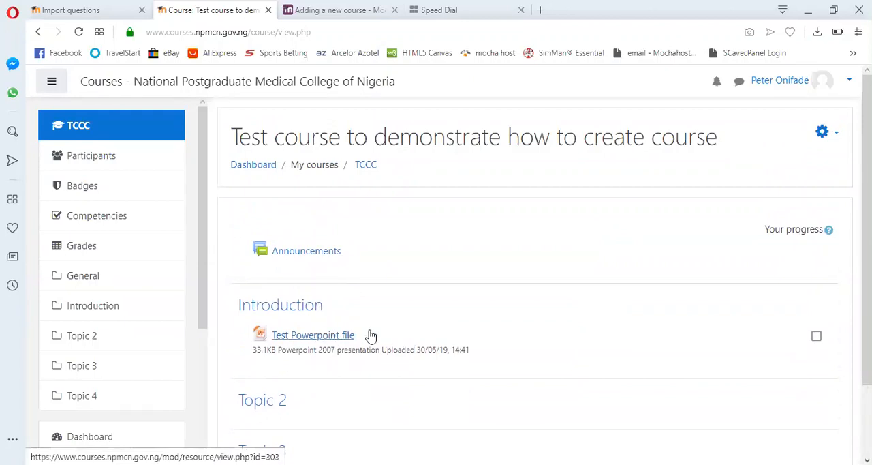
scroll(370, 335, "down", 2)
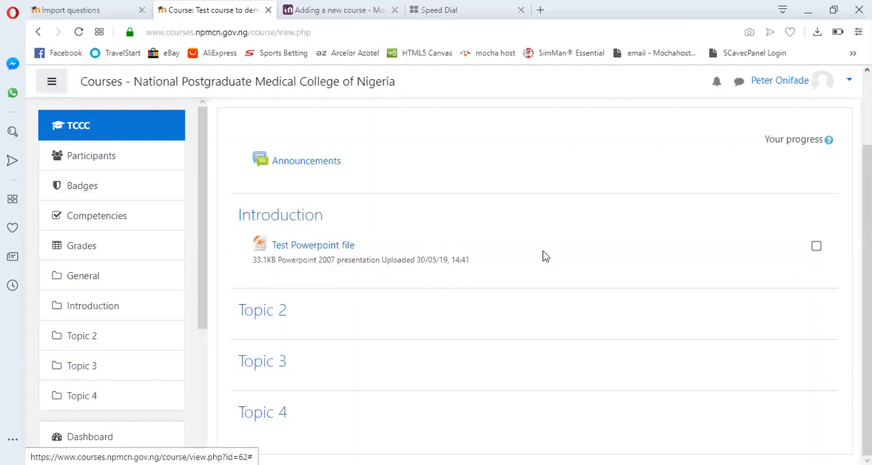
scroll(594, 245, "up", 2)
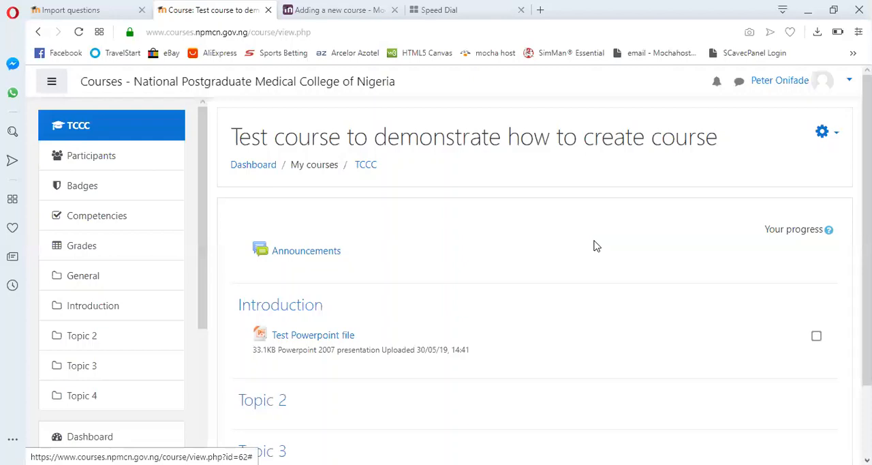
left_click(836, 135)
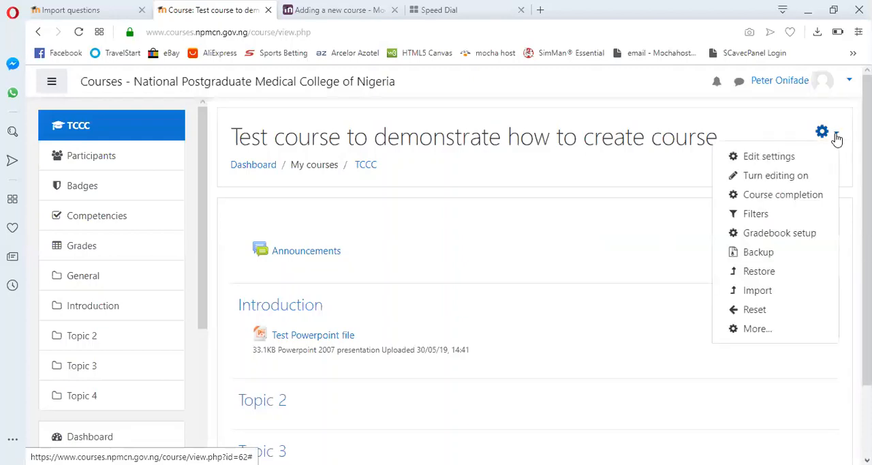
left_click(793, 179)
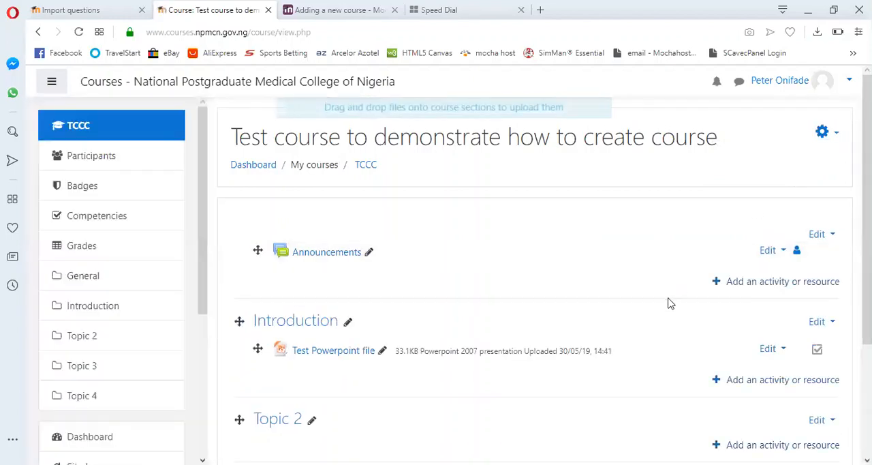
- Add a Quiz activity to the Introduction section of the course
scroll(667, 303, "down", 2)
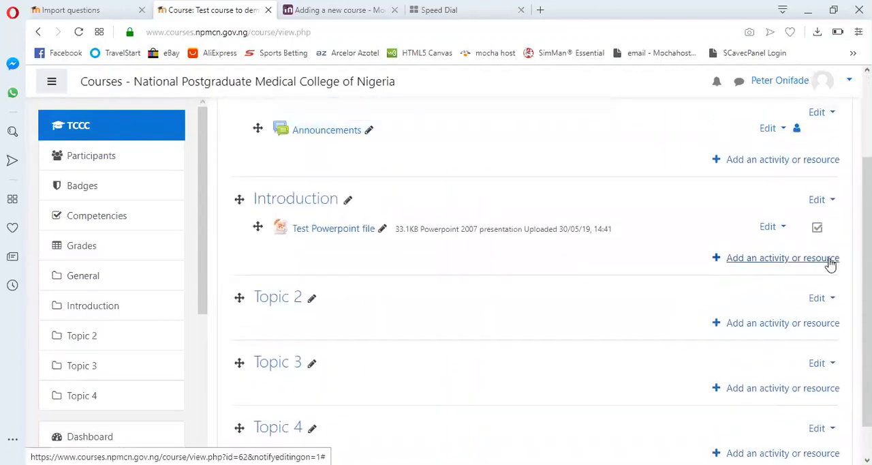
left_click(765, 257)
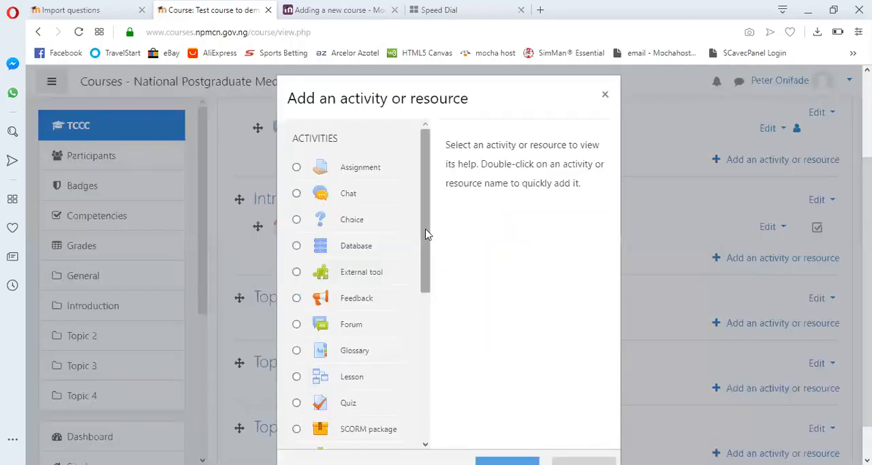
scroll(427, 234, "up", 2)
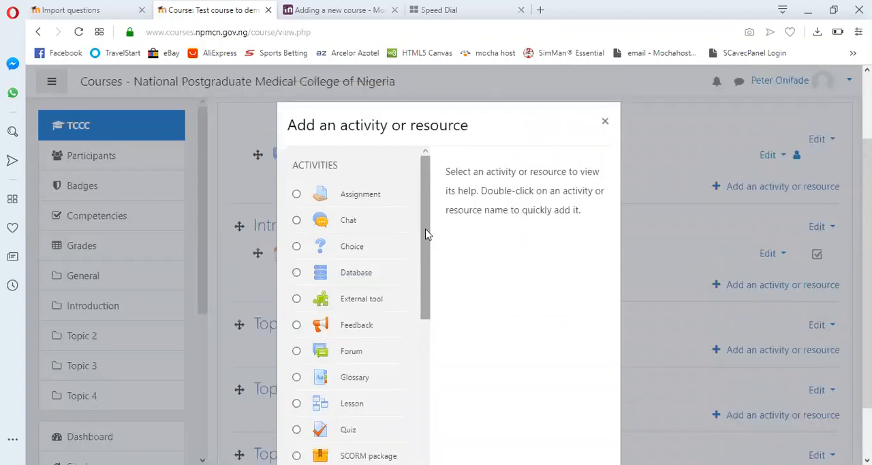
scroll(428, 234, "down", 3)
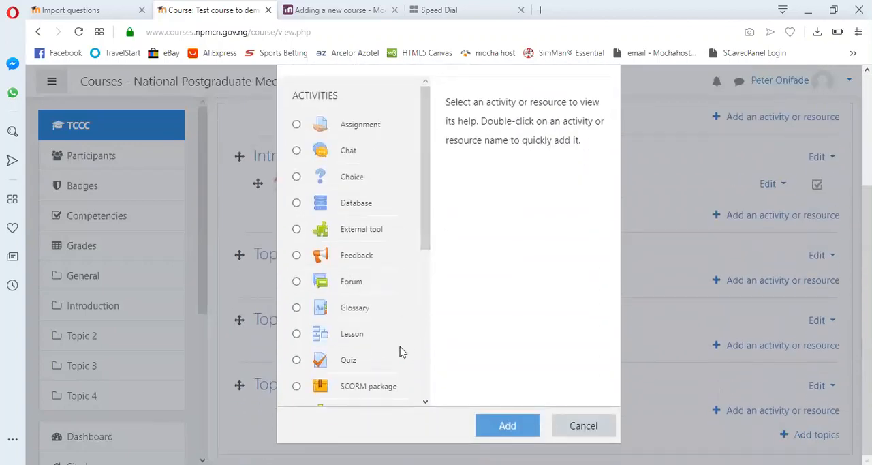
left_click(296, 360)
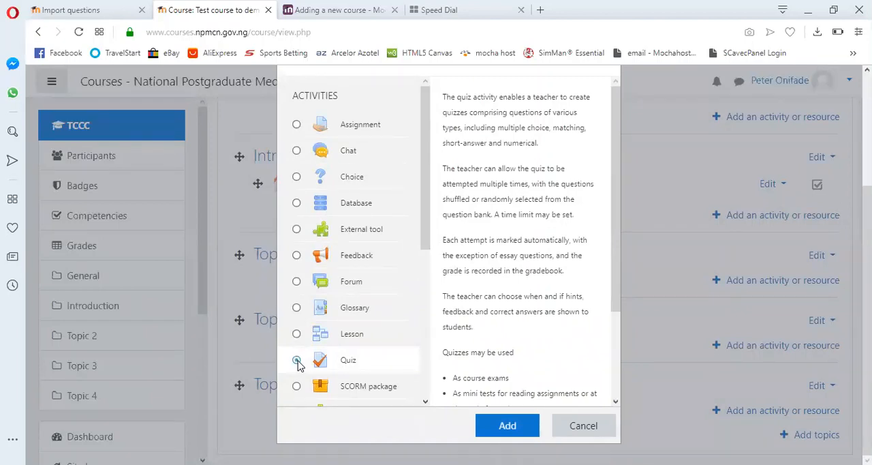
left_click(521, 428)
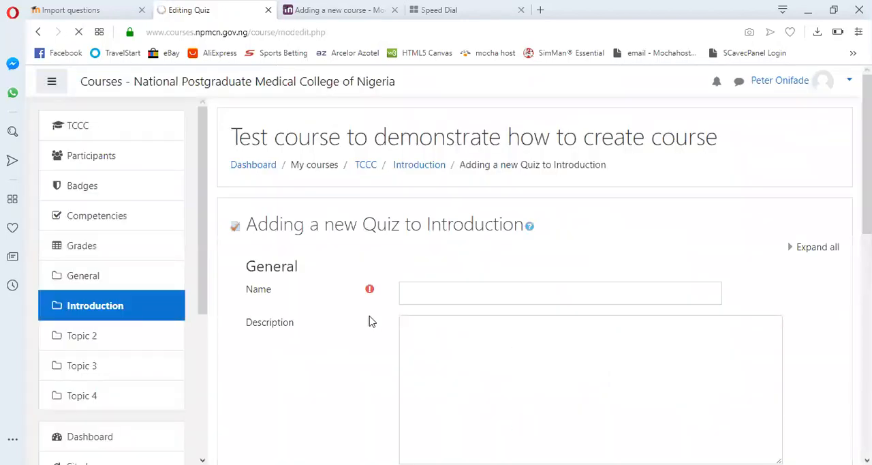
- Name the new quiz "End of course exam"
scroll(371, 321, "down", 5)
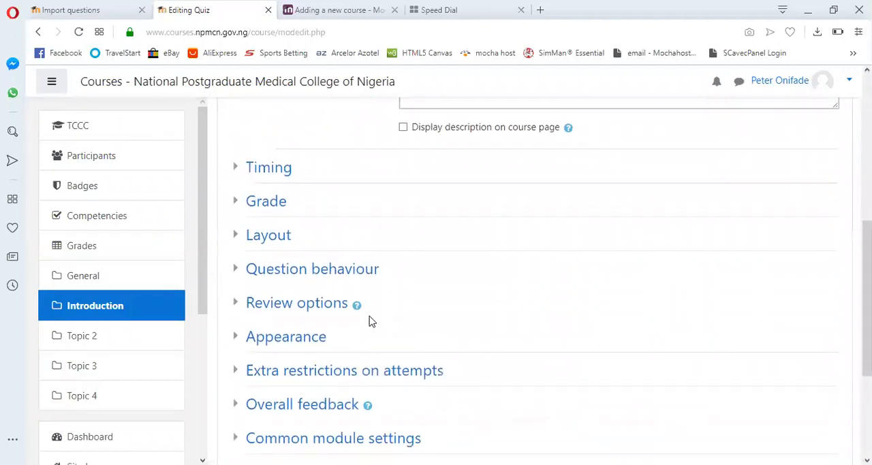
scroll(371, 321, "up", 5)
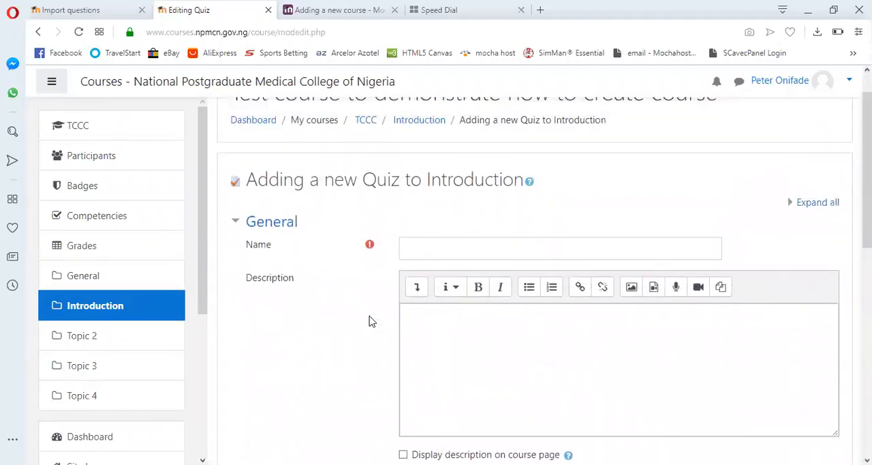
scroll(371, 322, "down", 3)
scroll(370, 321, "up", 3)
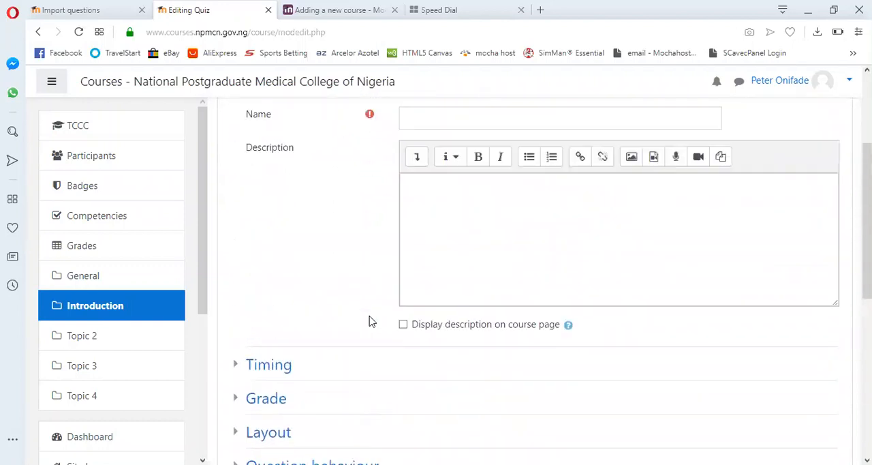
left_click(455, 217)
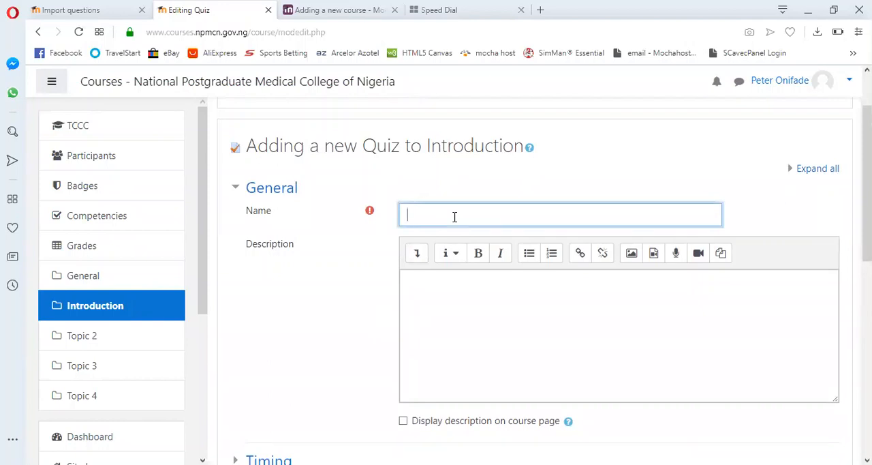
type("End of course exam")
- Enter "This will take 2 hours" as the quiz description
left_click(488, 302)
scroll(488, 301, "down", 5)
scroll(489, 305, "up", 4)
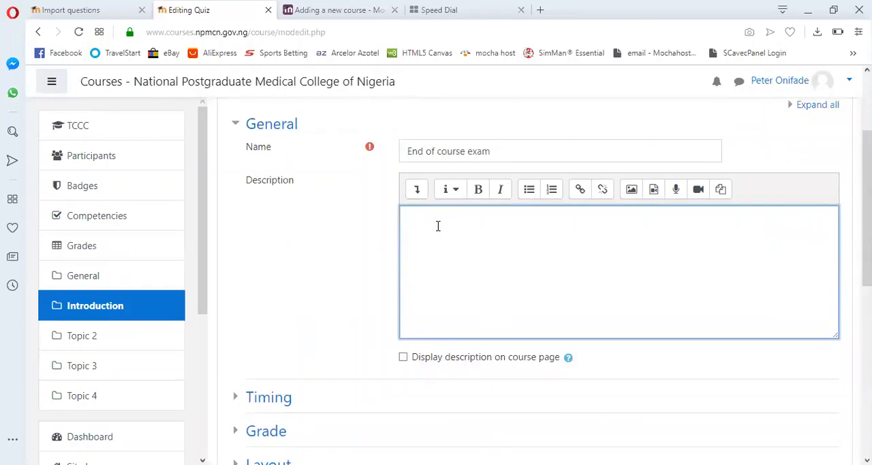
type("This will take 2 hours")
- Enable displaying the quiz description on the course page
scroll(438, 227, "down", 4)
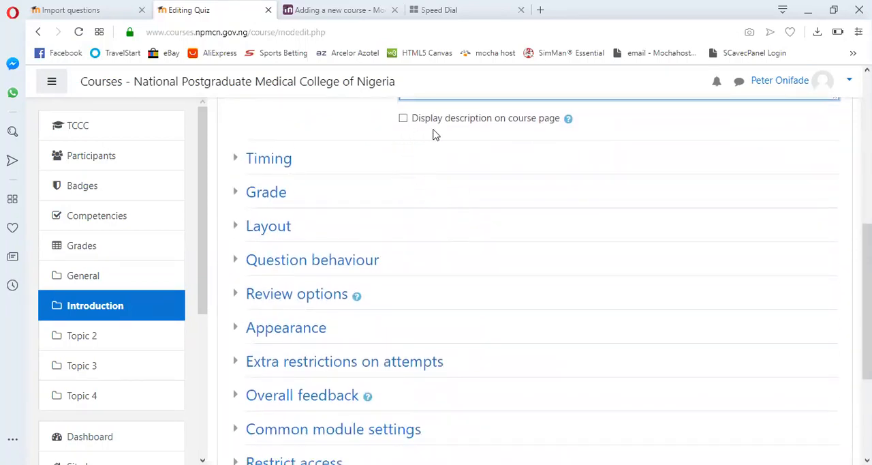
scroll(496, 140, "up", 4)
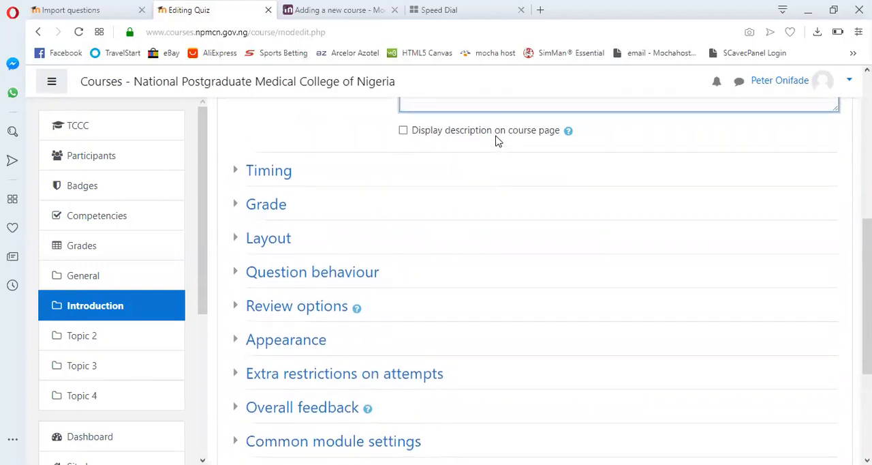
scroll(496, 135, "down", 3)
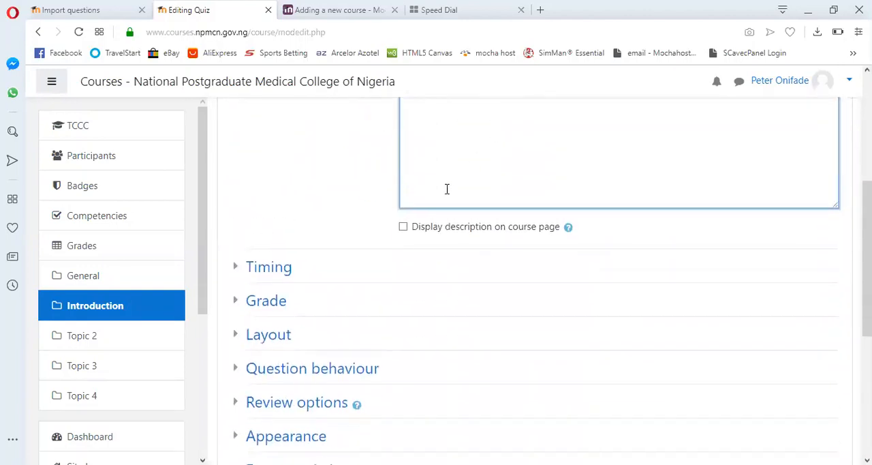
left_click(403, 228)
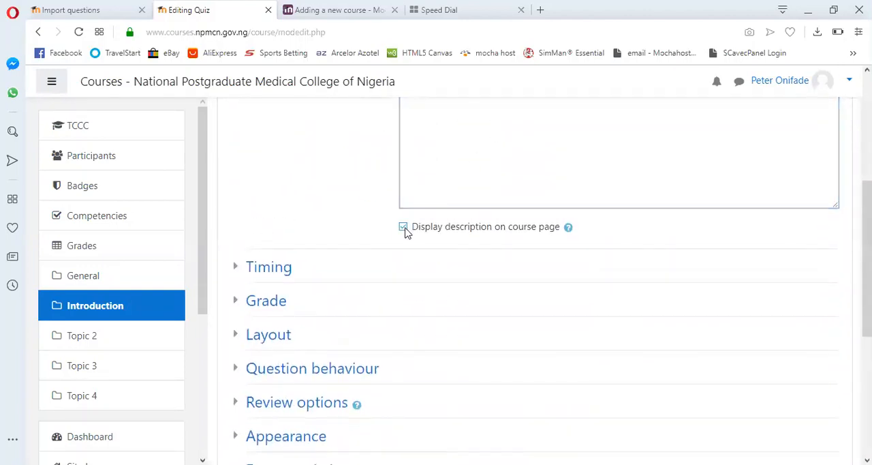
- Enable the quiz's opening and closing dates in the timing settings, and set the closing day to 2 June 2019
left_click(235, 269)
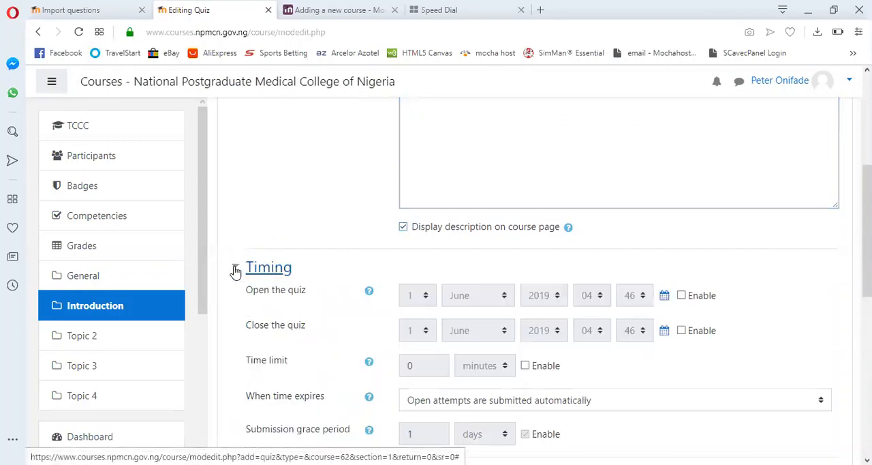
scroll(391, 273, "down", 2)
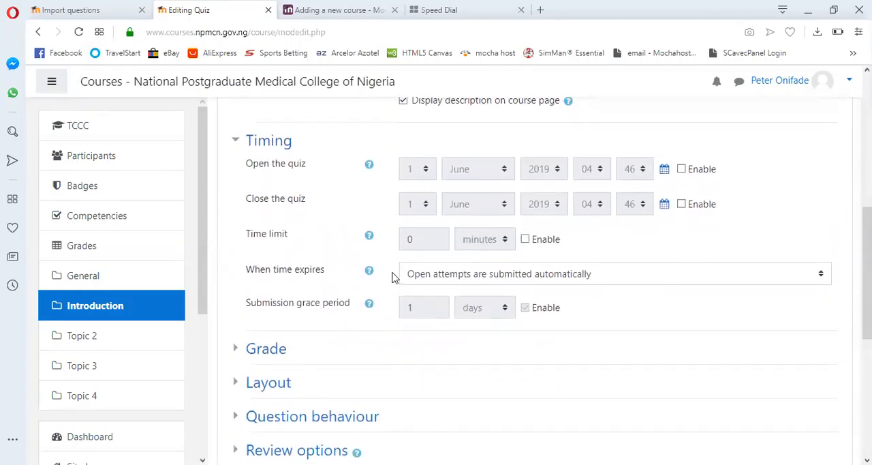
scroll(395, 277, "up", 1)
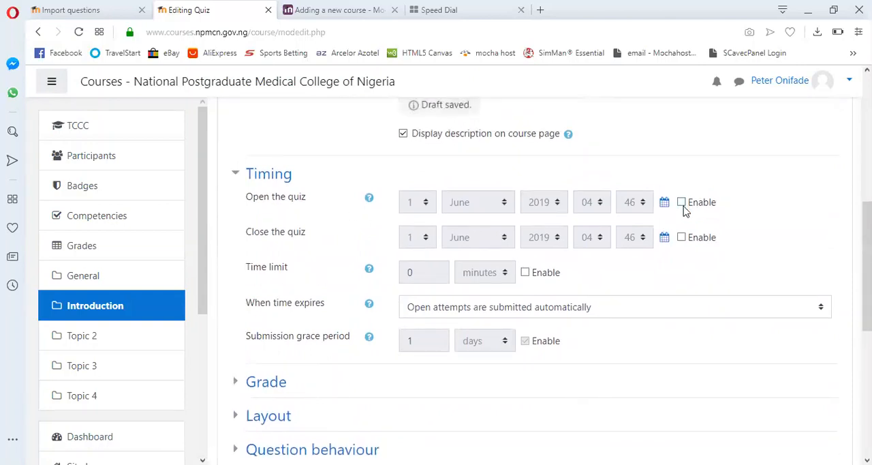
left_click(681, 202)
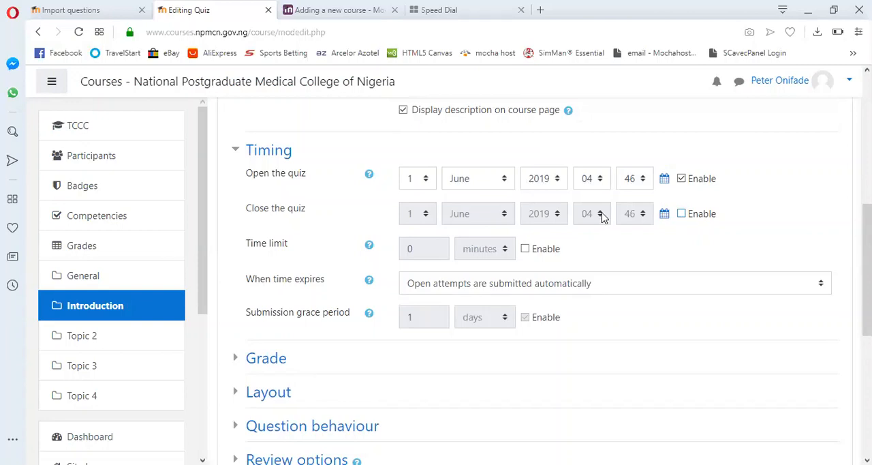
left_click(684, 214)
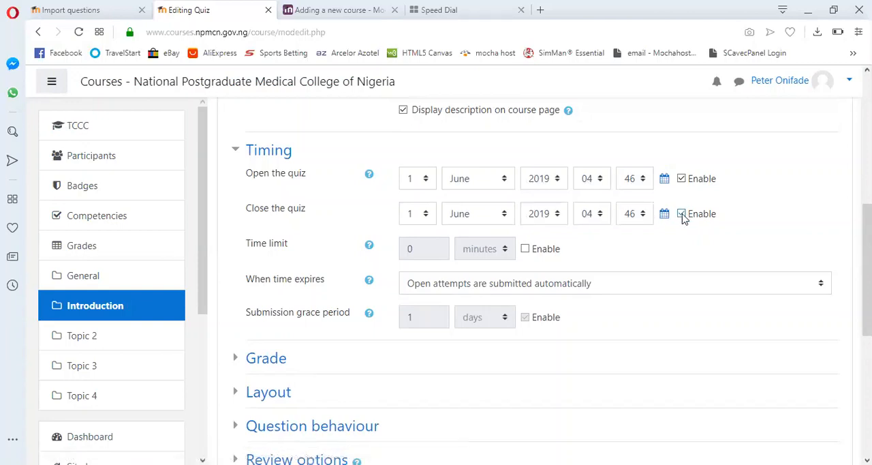
left_click(426, 214)
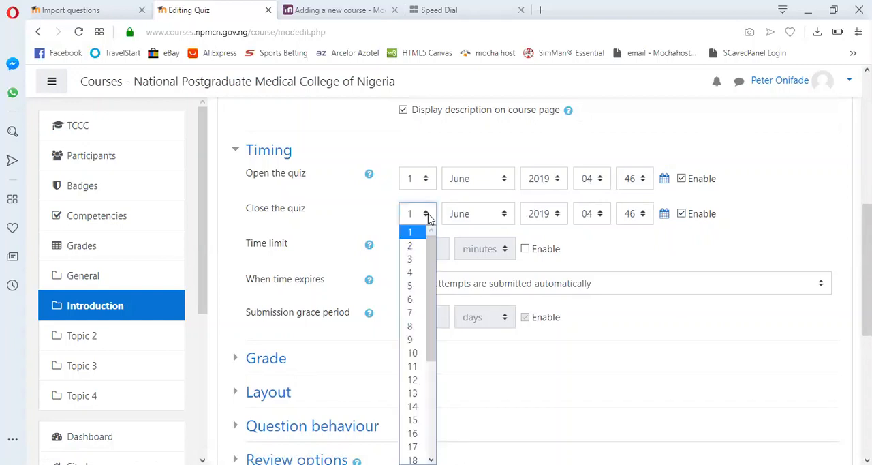
left_click(413, 248)
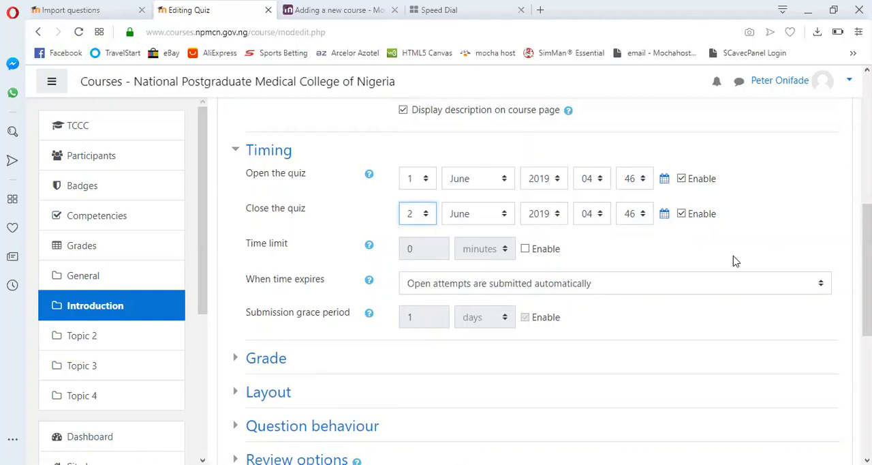
- Enable the quiz's time limit and set it to 2 hours
scroll(736, 261, "down", 1)
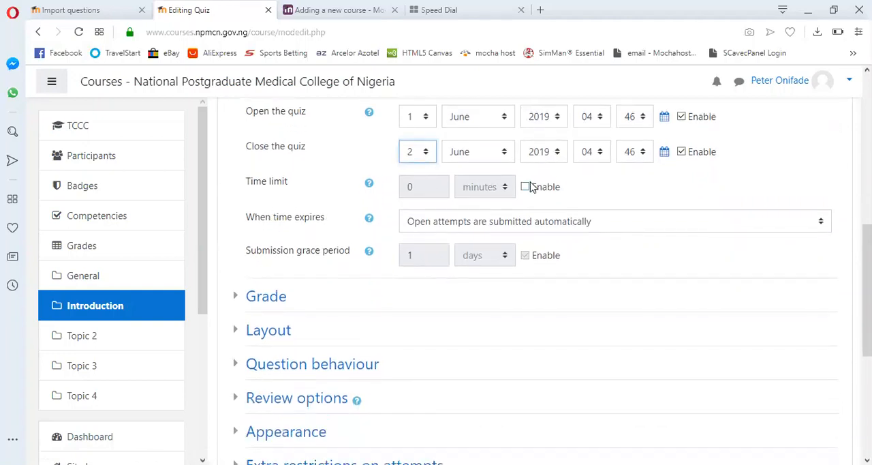
left_click(526, 186)
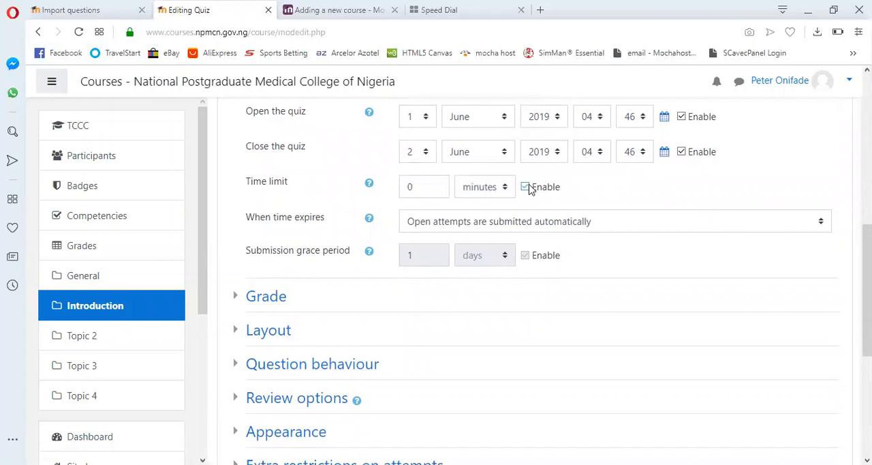
scroll(697, 192, "up", 7)
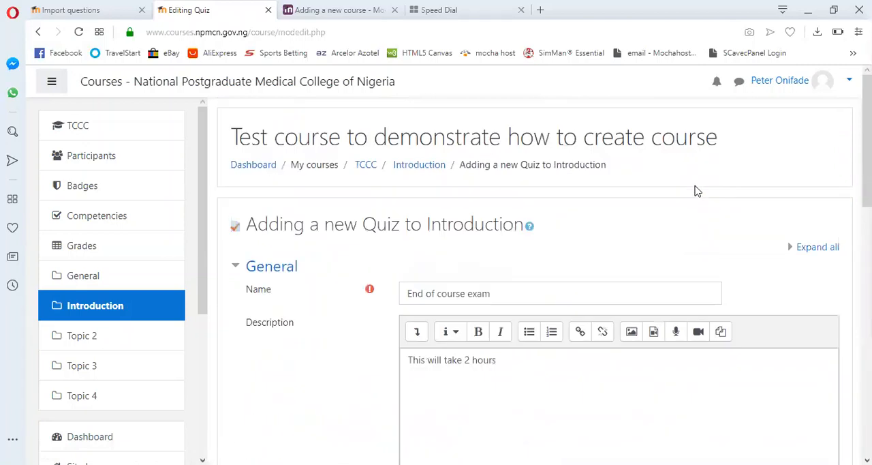
scroll(697, 191, "down", 10)
scroll(695, 189, "up", 4)
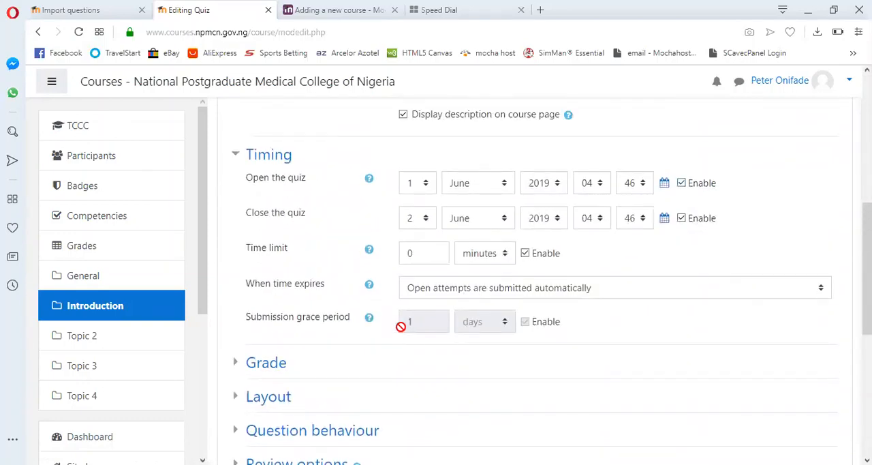
left_click(506, 255)
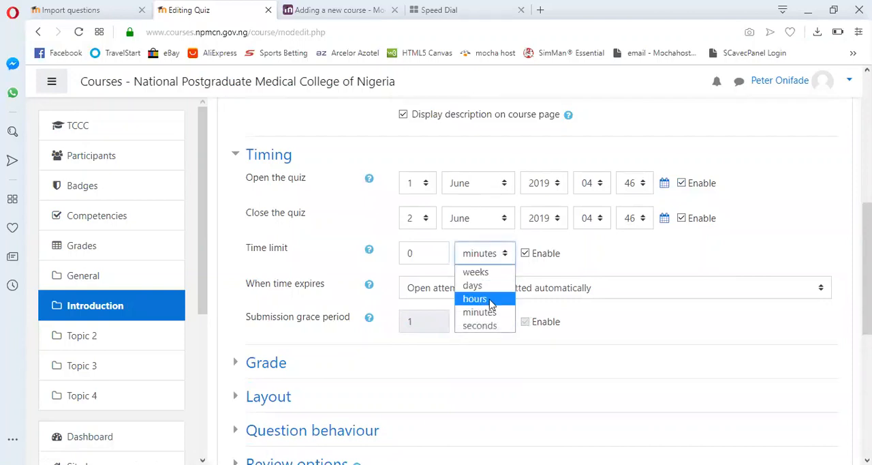
left_click(485, 298)
left_click(424, 253)
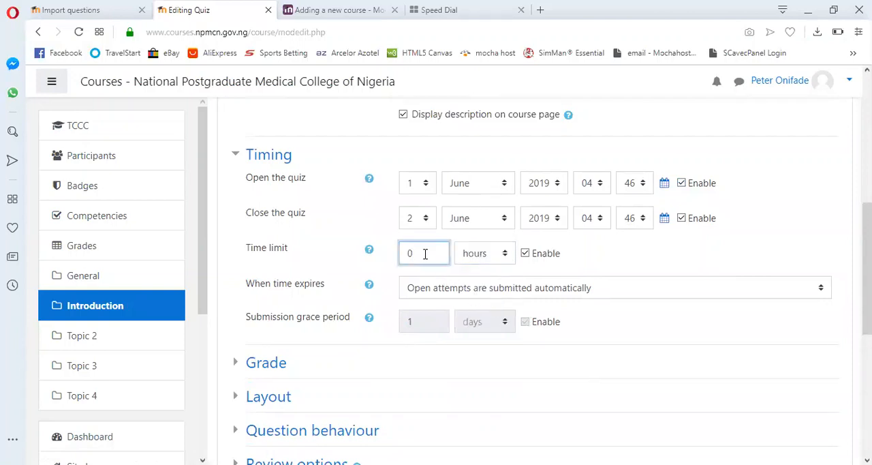
type("2")
scroll(670, 267, "down", 1)
scroll(670, 268, "down", 2)
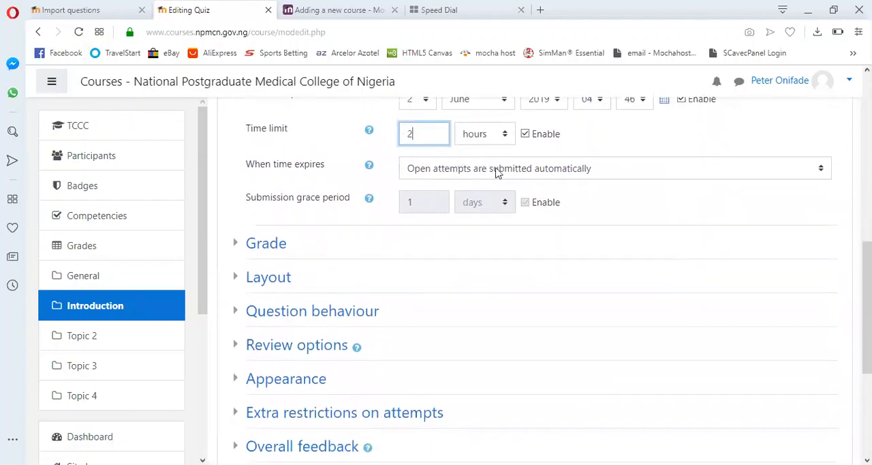
- Examine the available choices for what happens to open attempts when the quiz time expires
left_click(821, 169)
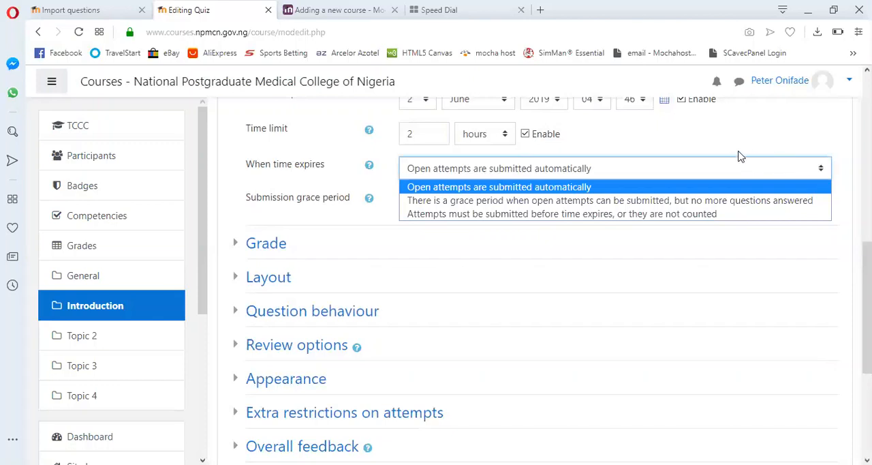
left_click(805, 278)
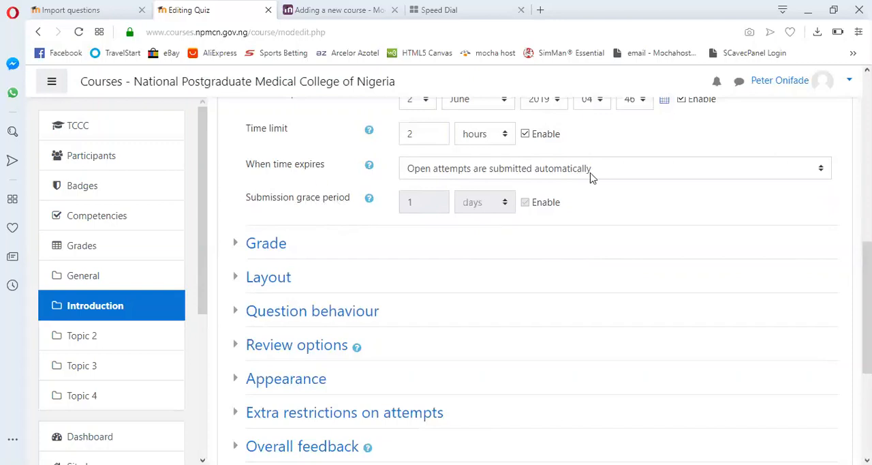
scroll(623, 208, "down", 1)
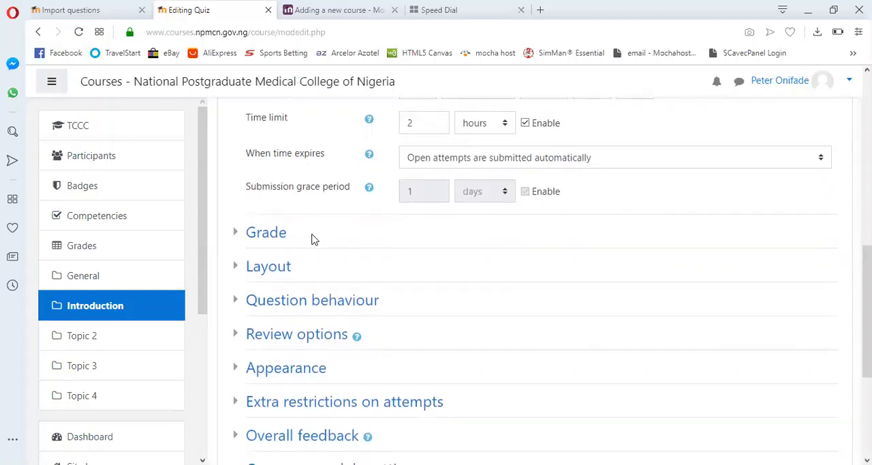
- Expand the quiz's grade settings and set the grade to pass to 70
left_click(235, 232)
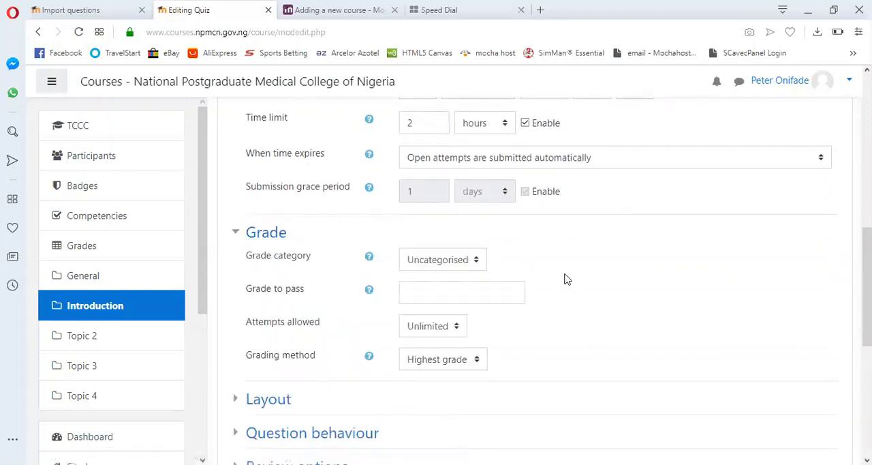
scroll(559, 277, "down", 3)
scroll(564, 280, "up", 1)
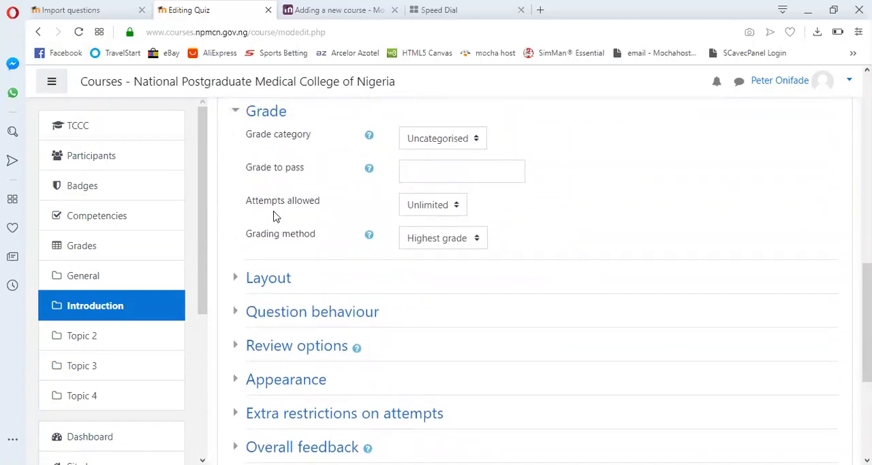
left_click(429, 174)
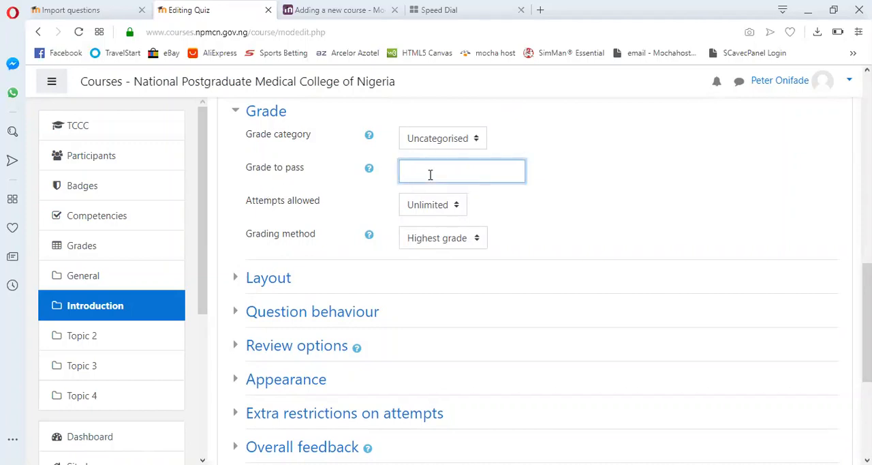
type("70")
- Replace the quiz's grade to pass with 50
scroll(587, 218, "up", 10)
scroll(587, 218, "down", 12)
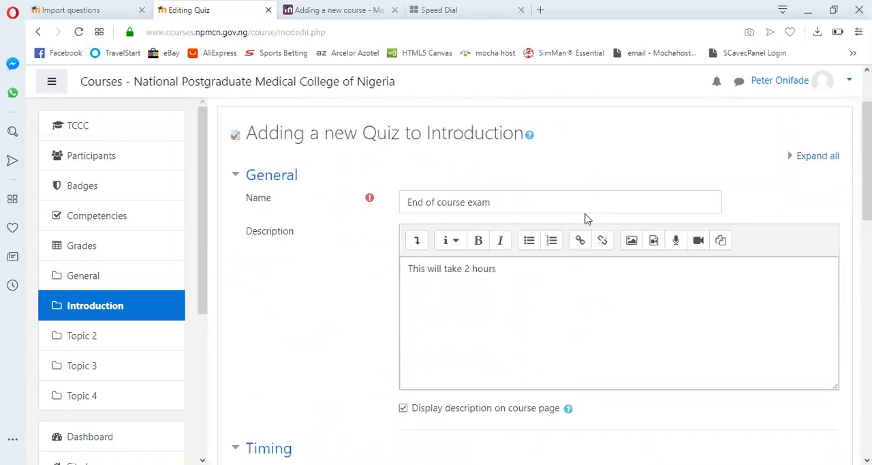
scroll(587, 218, "up", 3)
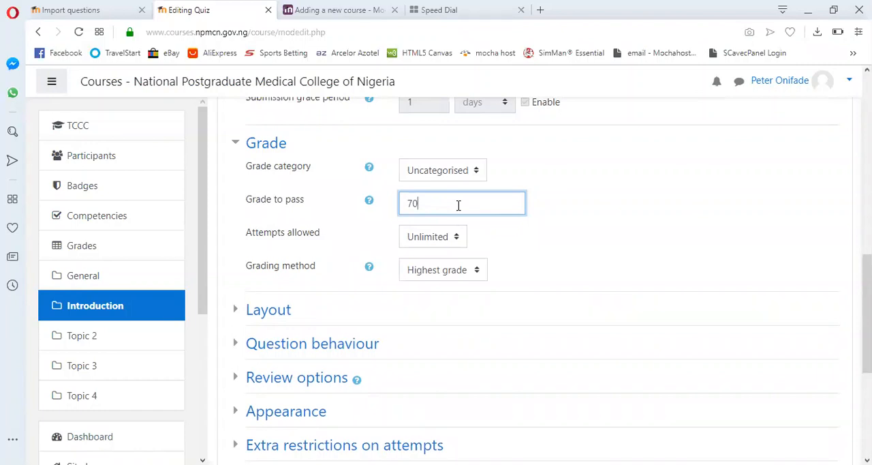
key("BackSpace")
key("BackSpace")
type("50")
- Try limiting the allowed attempts to 1, and restore the setting to Unlimited
left_click(457, 239)
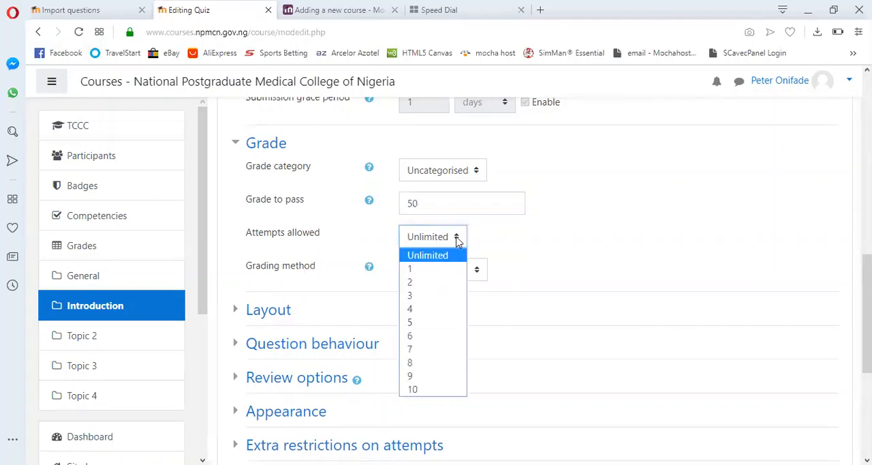
left_click(443, 268)
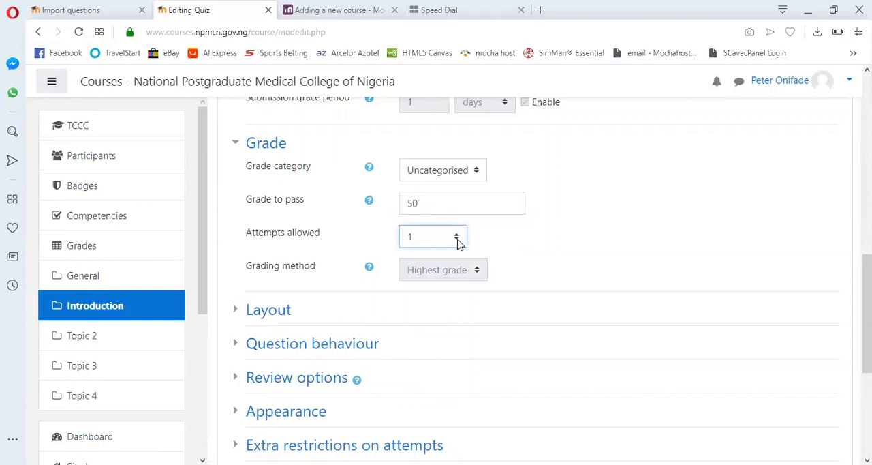
left_click(458, 236)
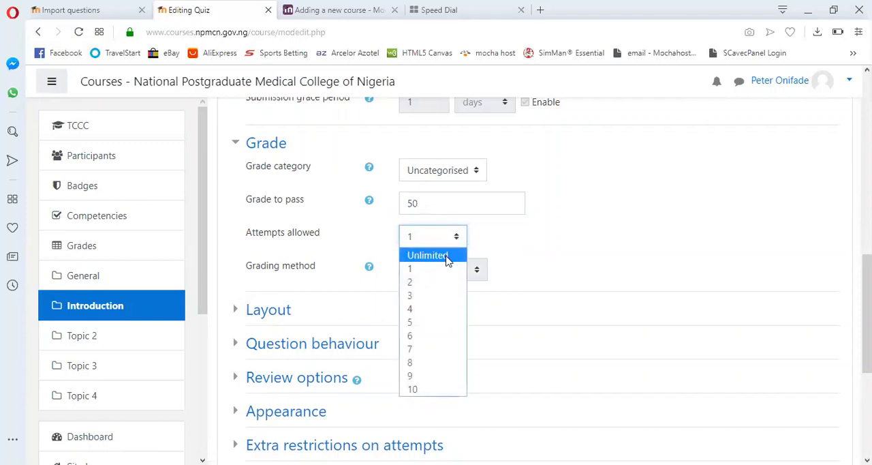
left_click(447, 257)
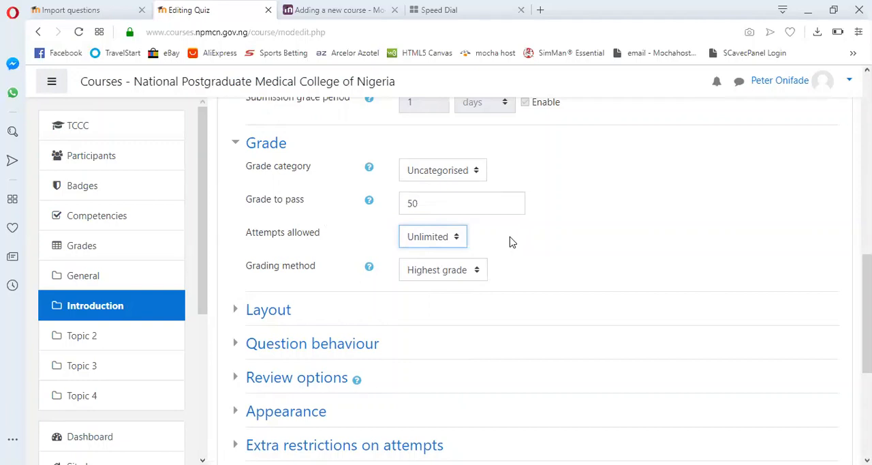
- Examine the grading method choices available for multiple quiz attempts
scroll(513, 242, "down", 3)
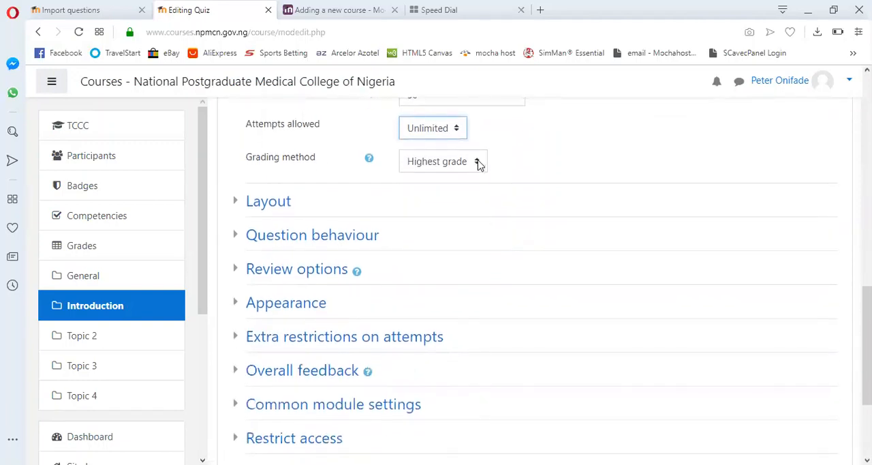
left_click(479, 162)
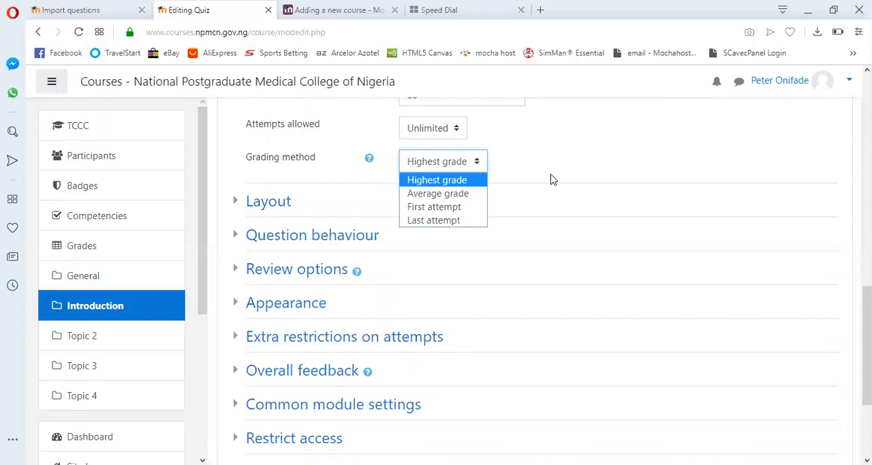
scroll(552, 178, "up", 2)
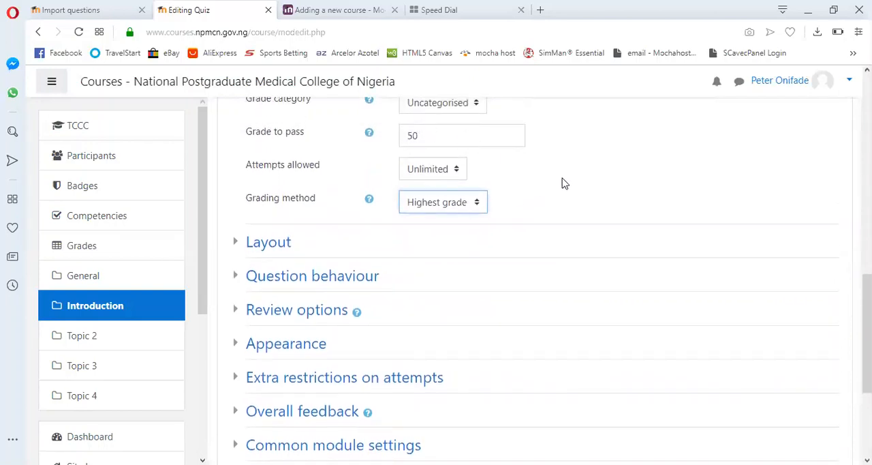
- In the layout settings, choose a new page for every question and the Free navigation method
scroll(562, 182, "down", 2)
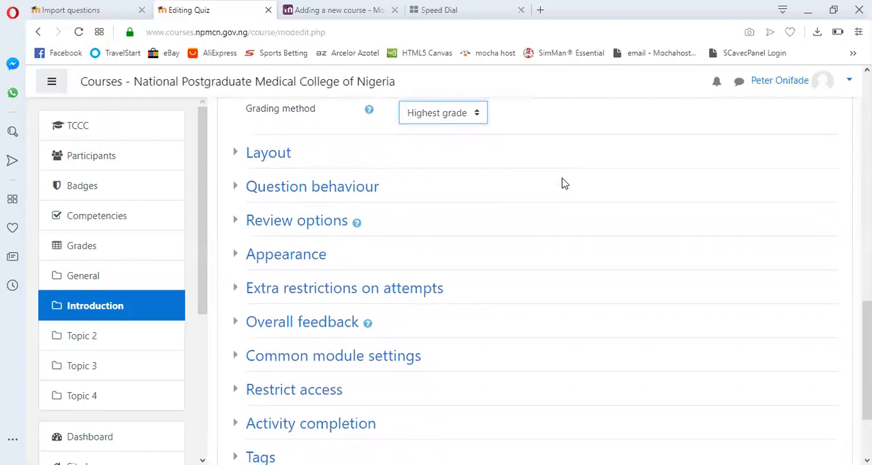
left_click(238, 154)
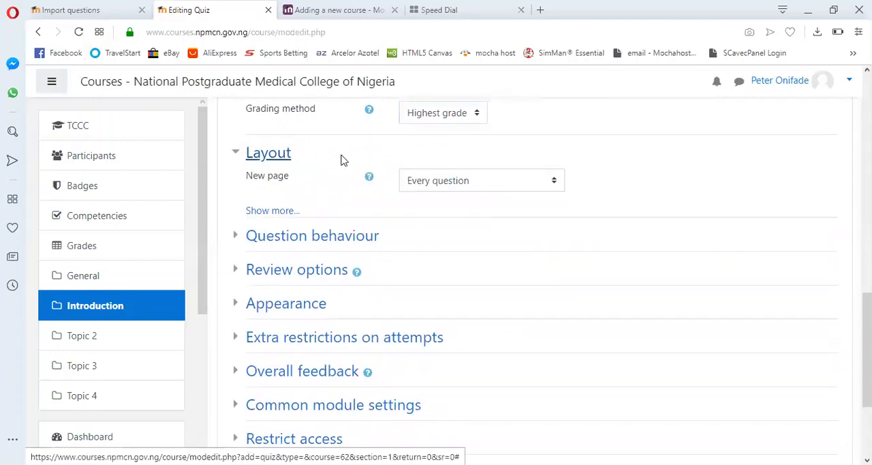
left_click(555, 182)
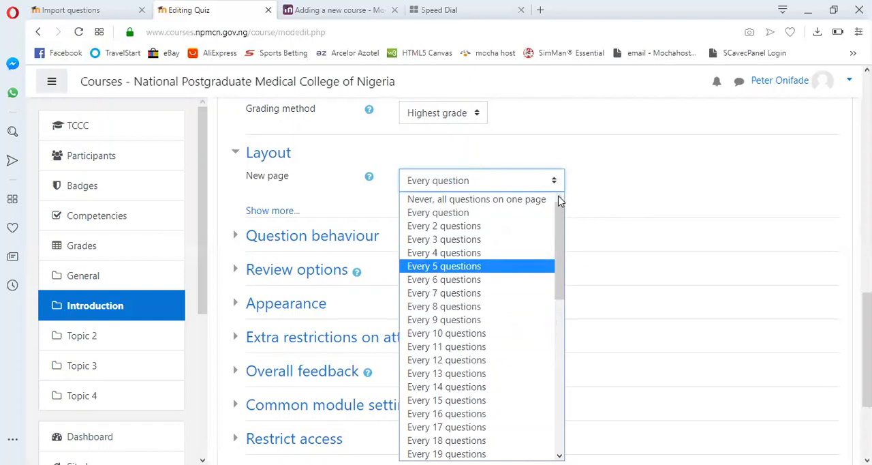
left_click(473, 212)
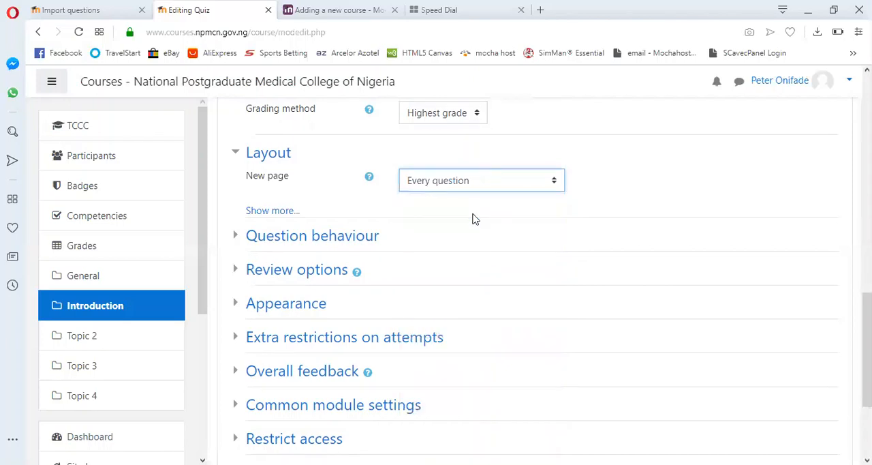
left_click(271, 210)
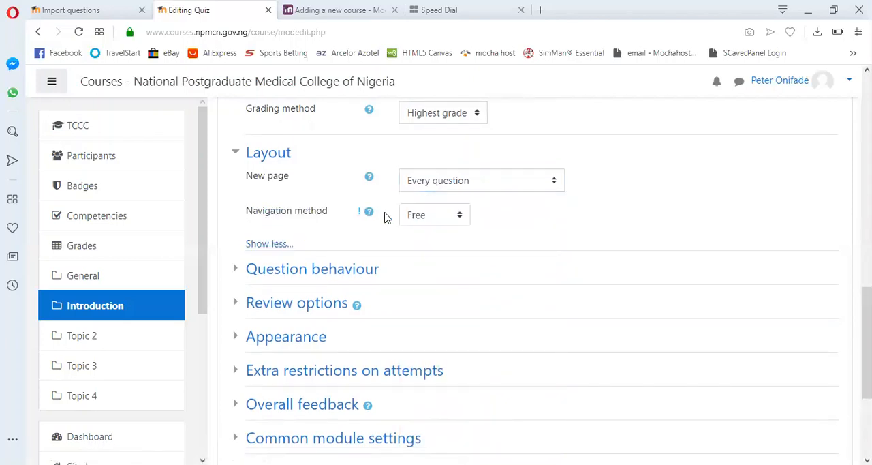
left_click(462, 217)
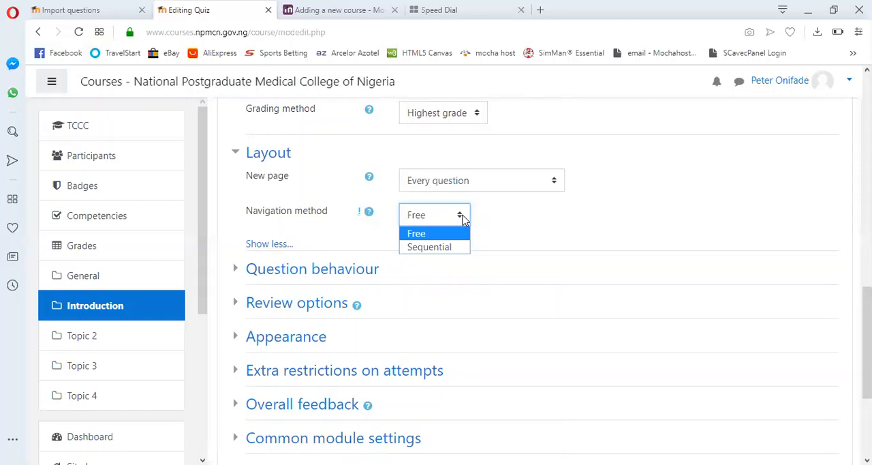
left_click(417, 236)
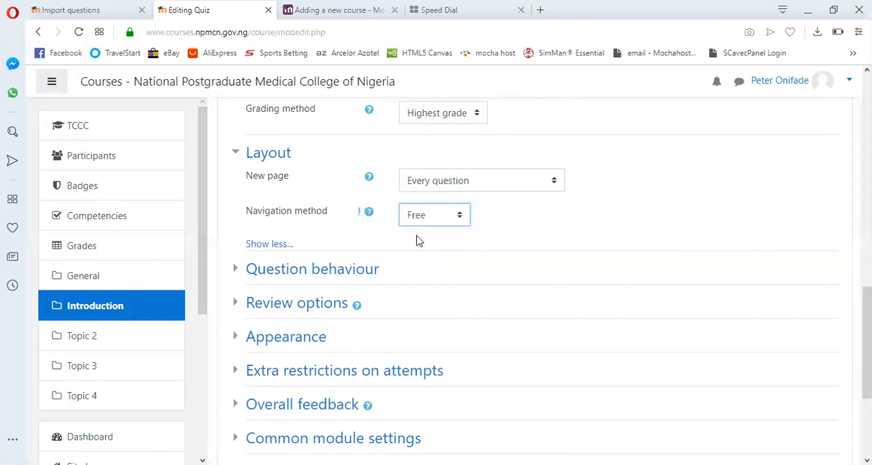
- Examine the question behaviour settings, including the choices for how questions behave and the additional options
scroll(523, 228, "down", 3)
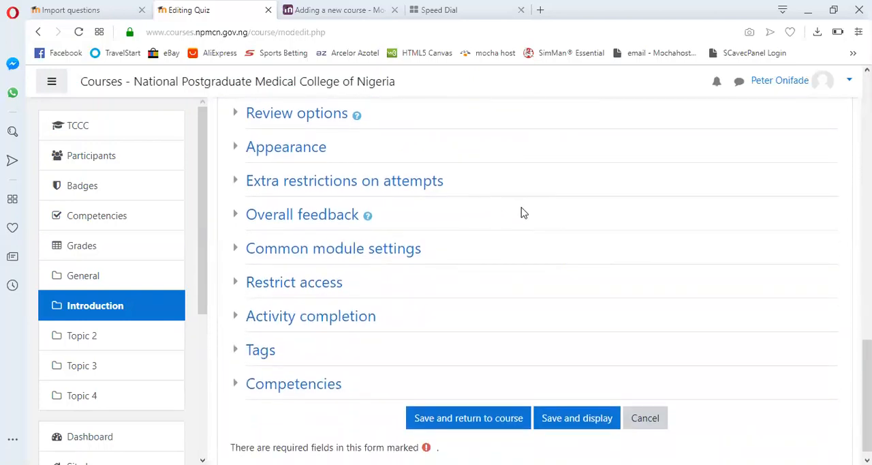
scroll(523, 212, "up", 3)
scroll(523, 211, "down", 1)
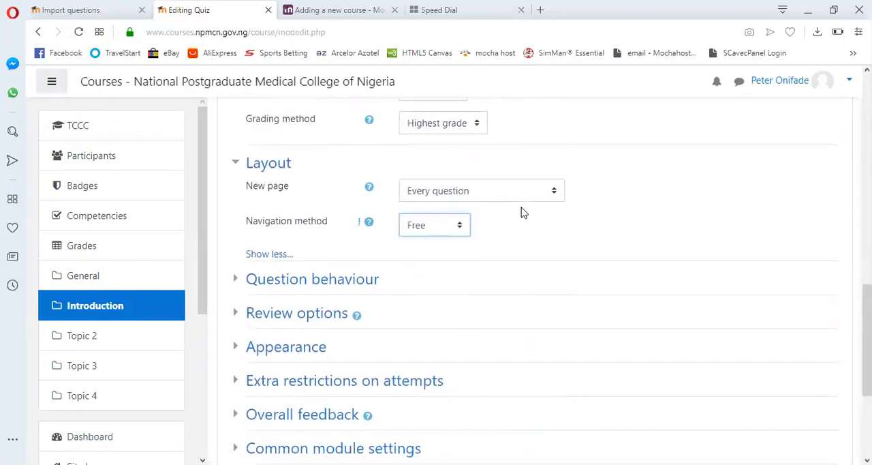
left_click(241, 275)
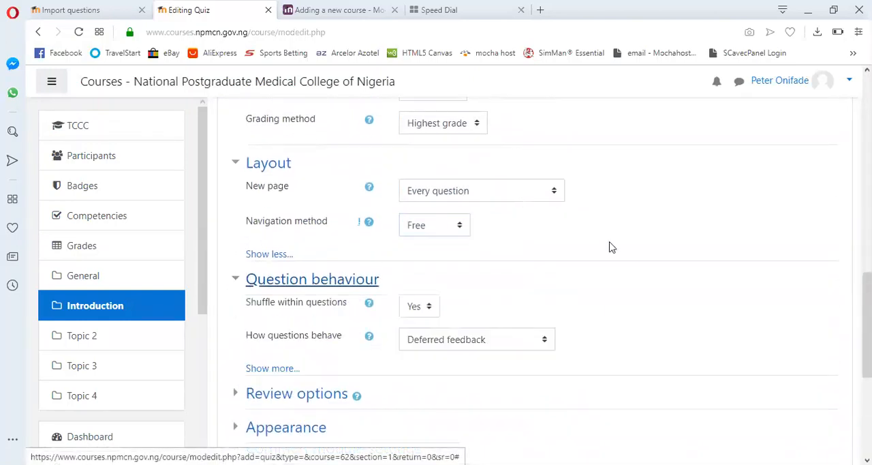
scroll(640, 256, "down", 3)
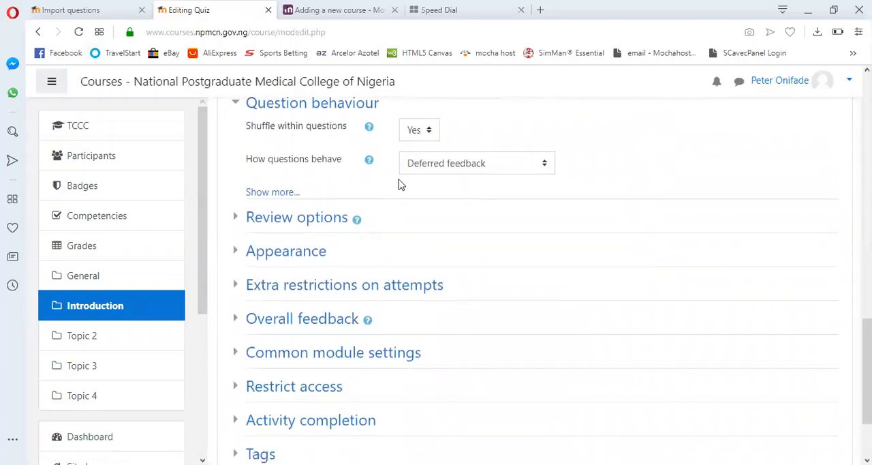
left_click(547, 165)
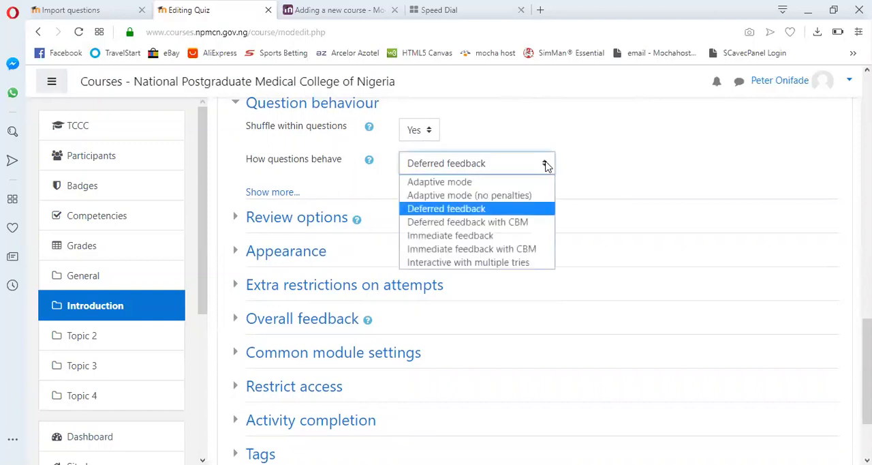
left_click(546, 165)
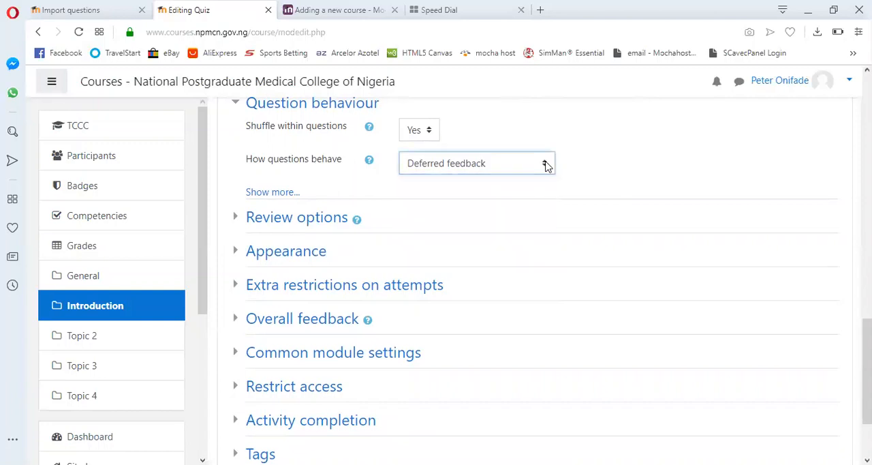
left_click(273, 194)
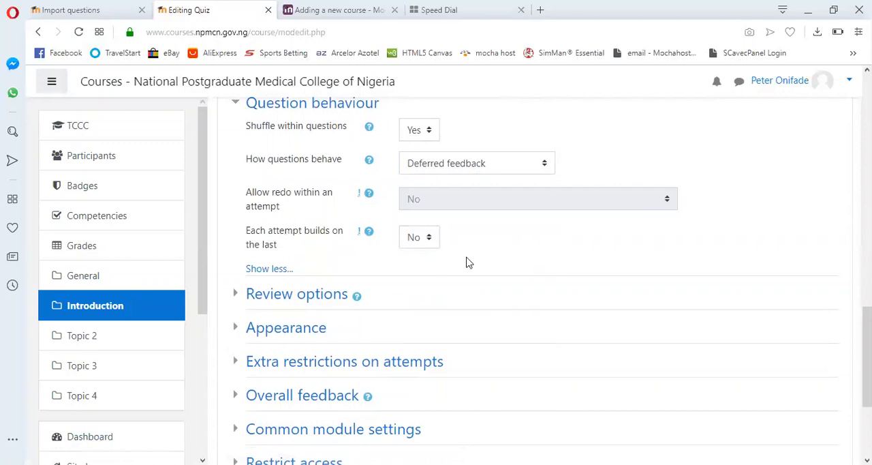
- Expand the review options and examine what students can see during, immediately after and later after an attempt
scroll(469, 263, "down", 3)
scroll(468, 263, "up", 3)
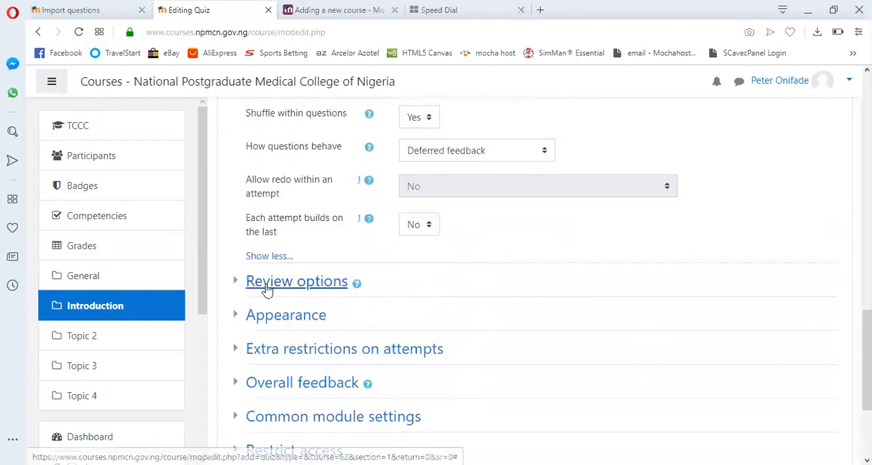
left_click(237, 284)
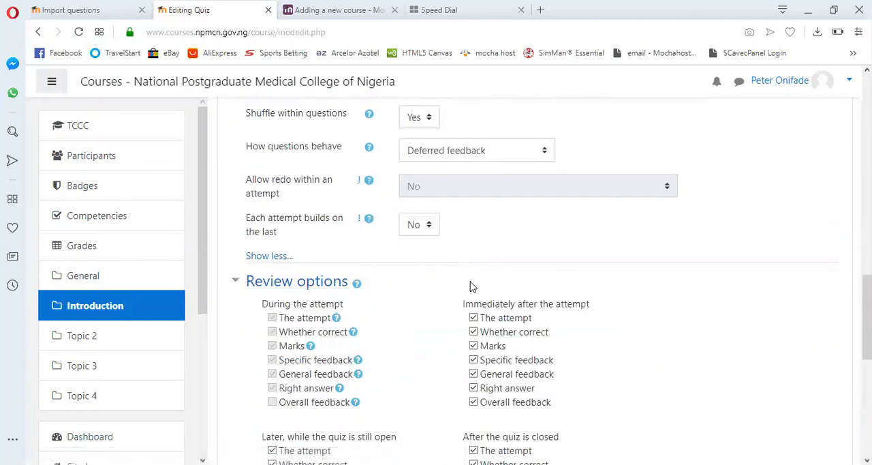
scroll(473, 286, "down", 4)
scroll(473, 286, "up", 3)
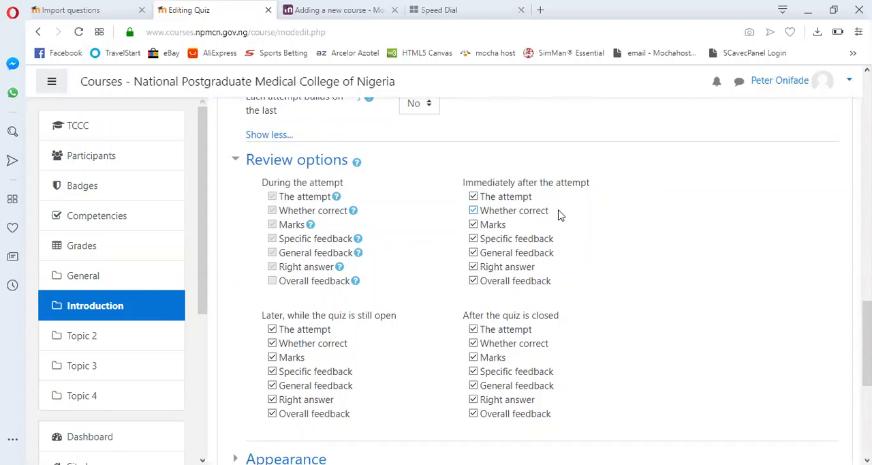
scroll(560, 214, "down", 1)
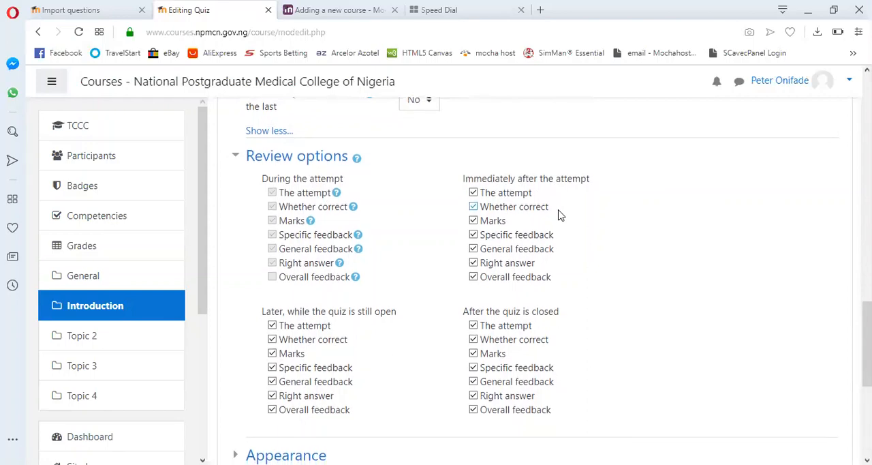
- Examine the quiz's Appearance settings, including the user picture choices and the additional options
scroll(560, 214, "down", 5)
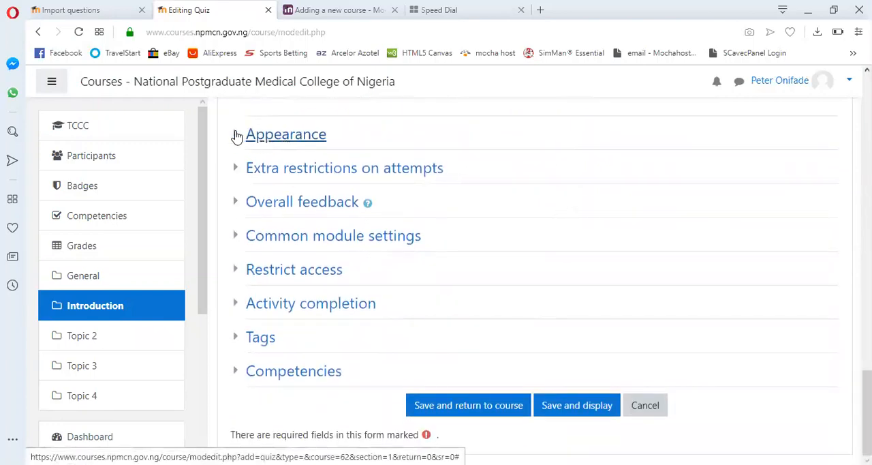
left_click(236, 136)
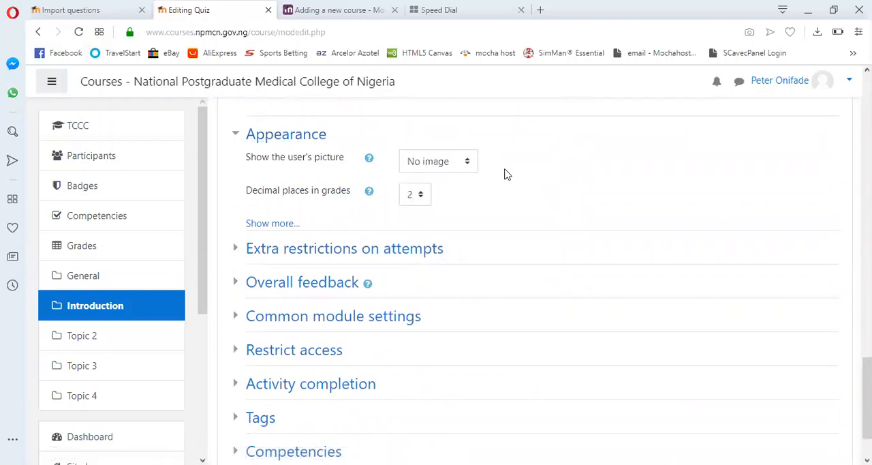
left_click(468, 163)
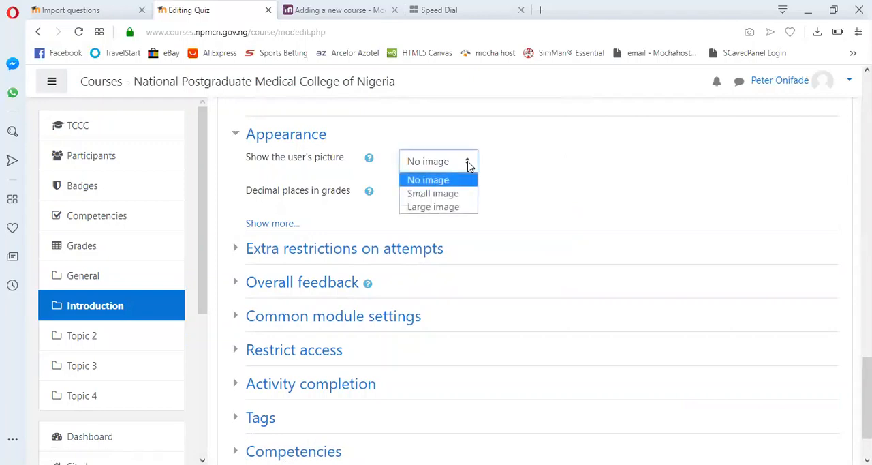
left_click(467, 163)
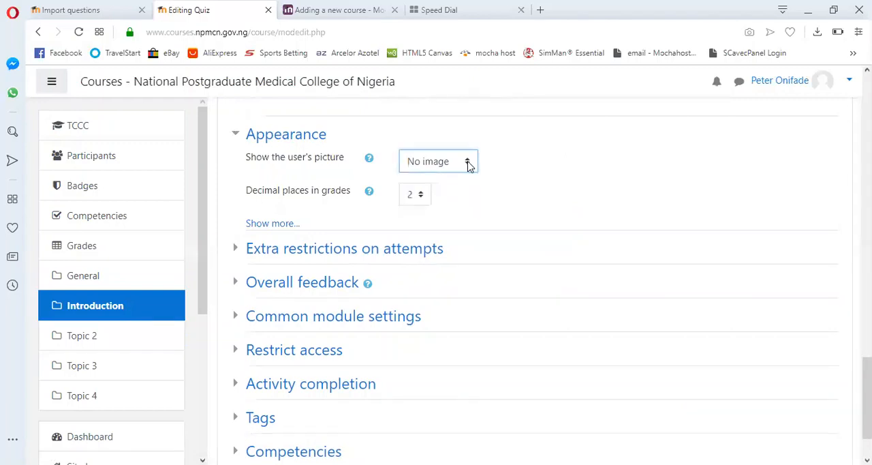
left_click(282, 224)
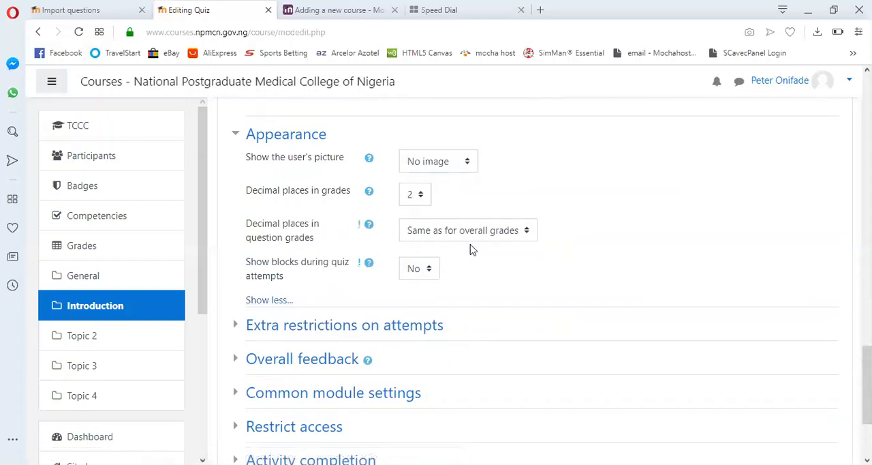
- Expand the extra restrictions on attempts and the overall feedback settings to see what they offer
scroll(479, 252, "down", 3)
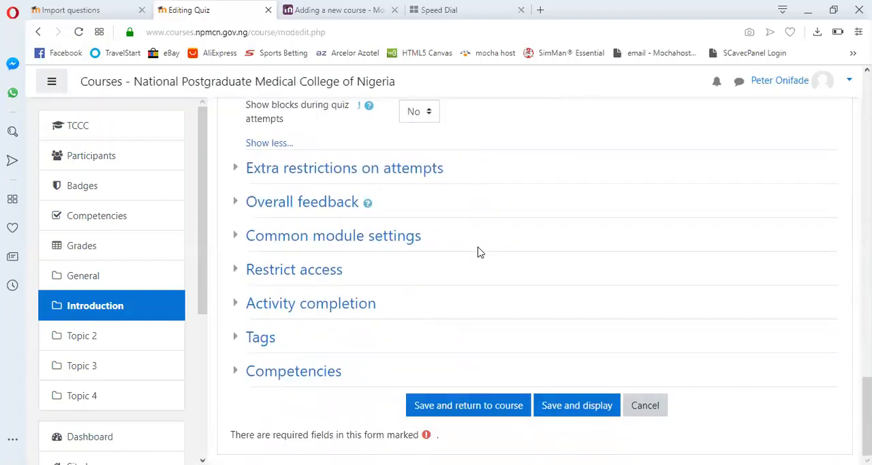
left_click(238, 170)
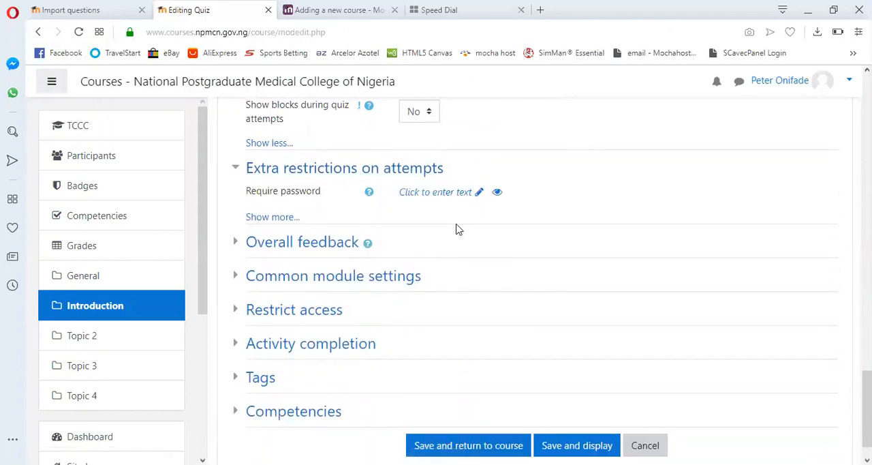
scroll(457, 230, "down", 1)
left_click(232, 208)
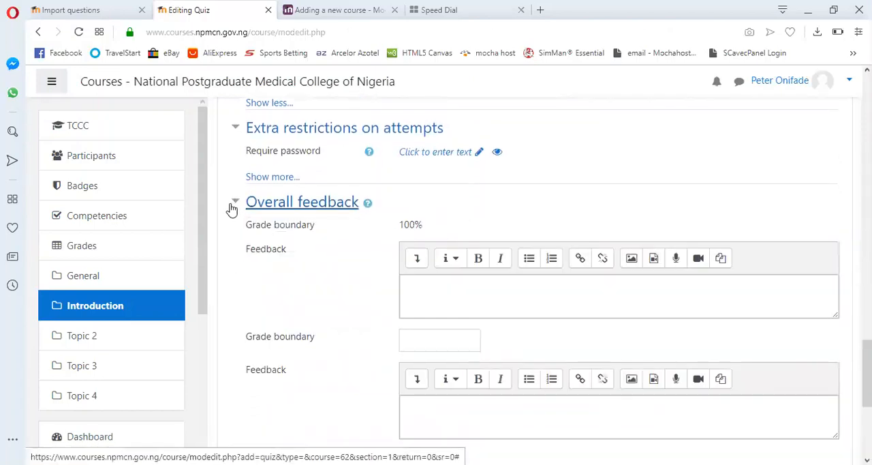
- Expand the common module settings and the access restrictions to view their options
scroll(426, 262, "down", 5)
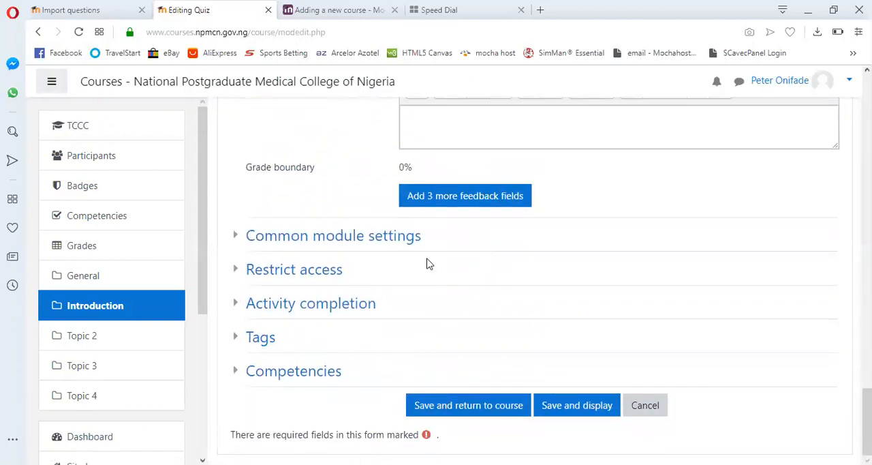
left_click(236, 238)
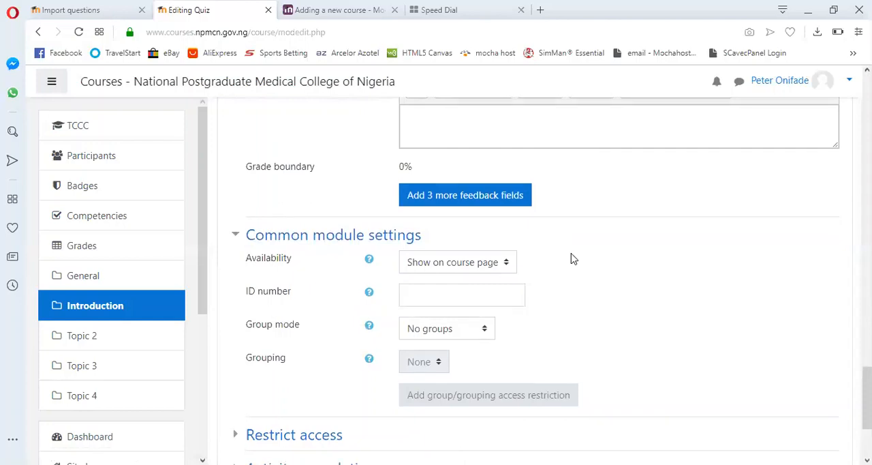
scroll(571, 258, "down", 3)
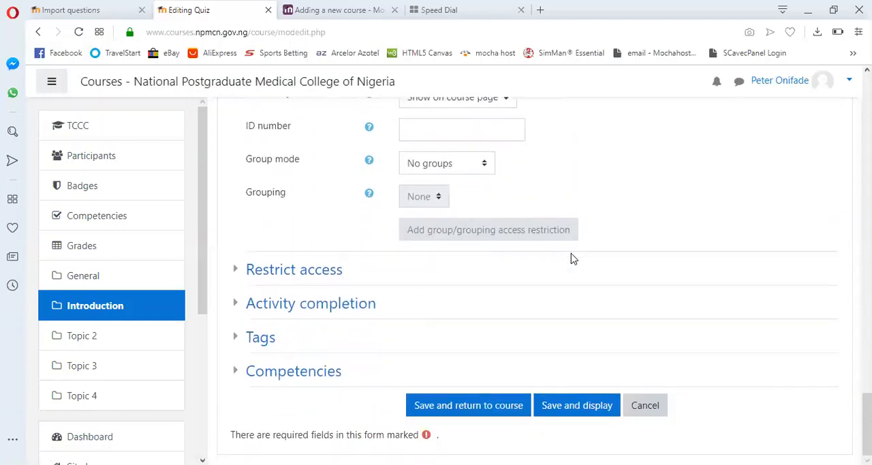
left_click(234, 269)
scroll(564, 310, "down", 3)
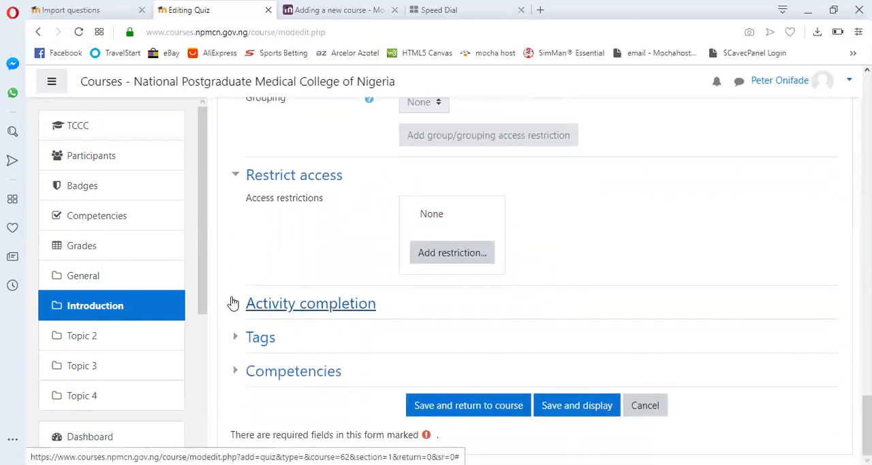
- Set completion tracking to show the activity as complete when conditions are met, requiring a grade and a passing grade
left_click(234, 304)
scroll(670, 299, "down", 2)
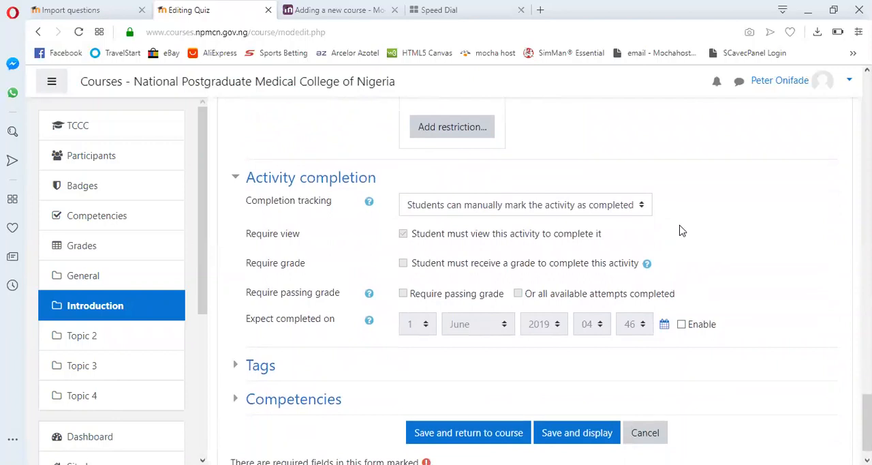
left_click(641, 209)
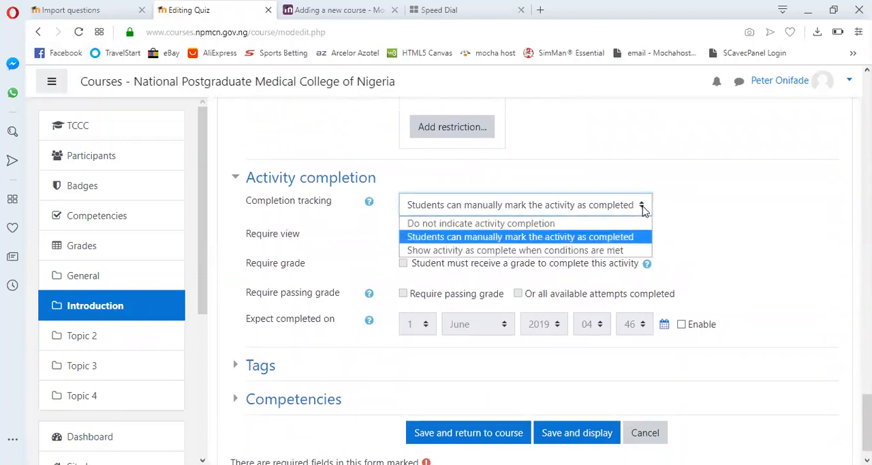
left_click(596, 252)
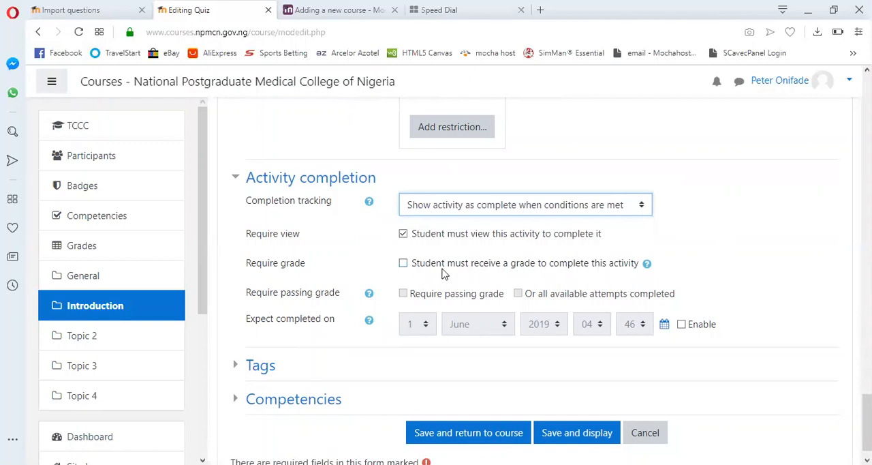
left_click(406, 267)
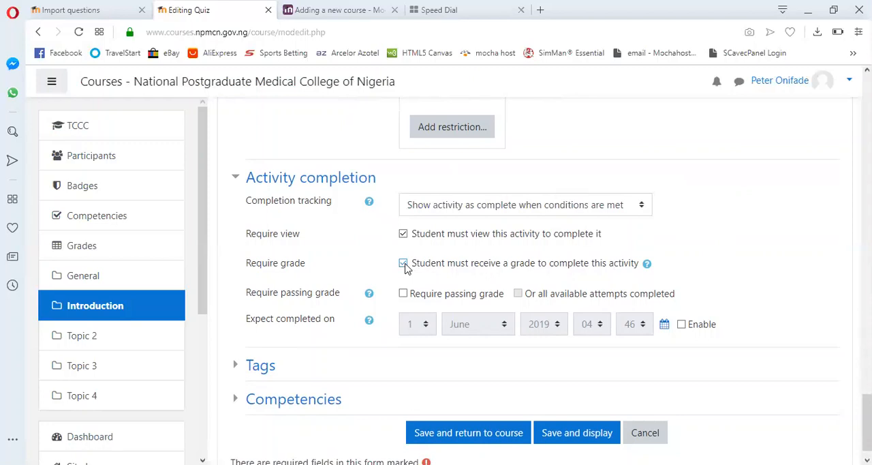
scroll(659, 260, "down", 1)
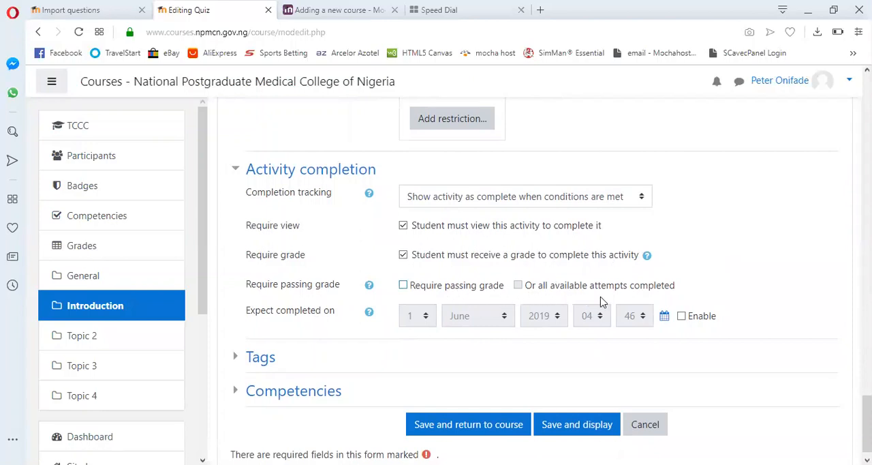
left_click(403, 285)
left_click(403, 286)
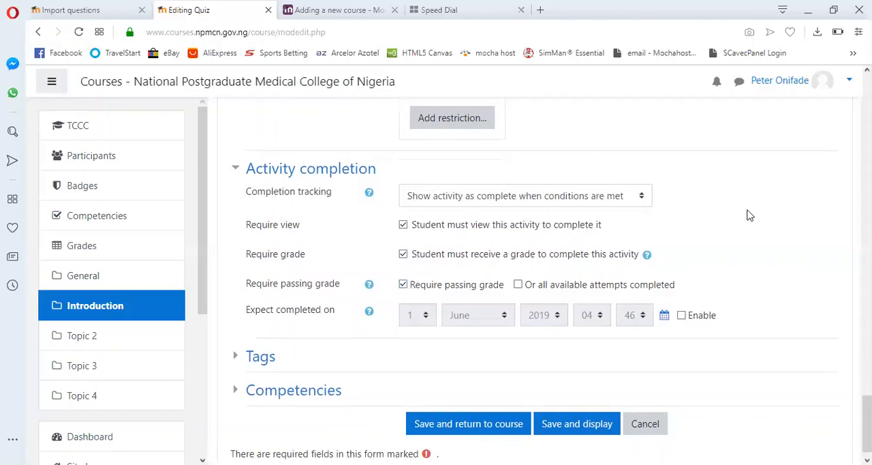
- Look through the tags and competencies settings and try to save the quiz and return to the course
scroll(745, 214, "down", 1)
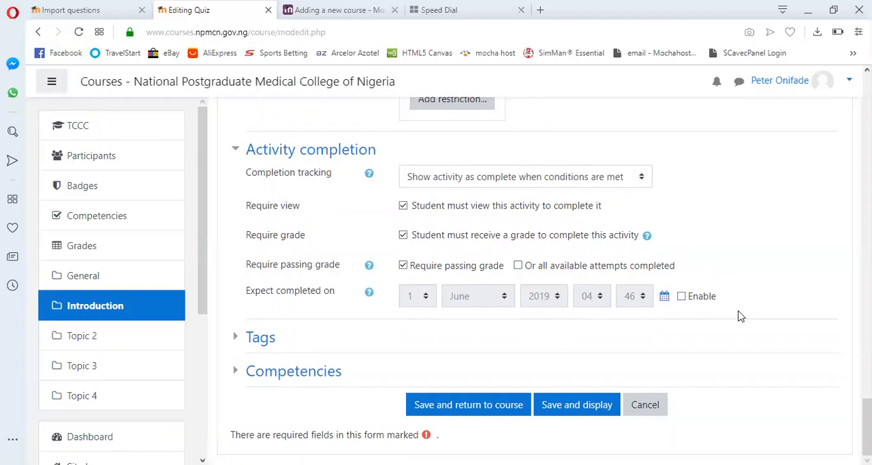
left_click(237, 339)
scroll(479, 336, "down", 2)
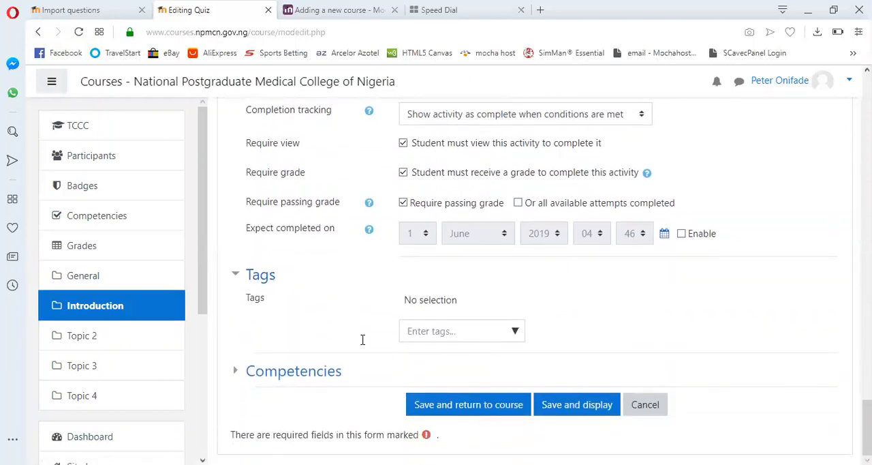
left_click(237, 371)
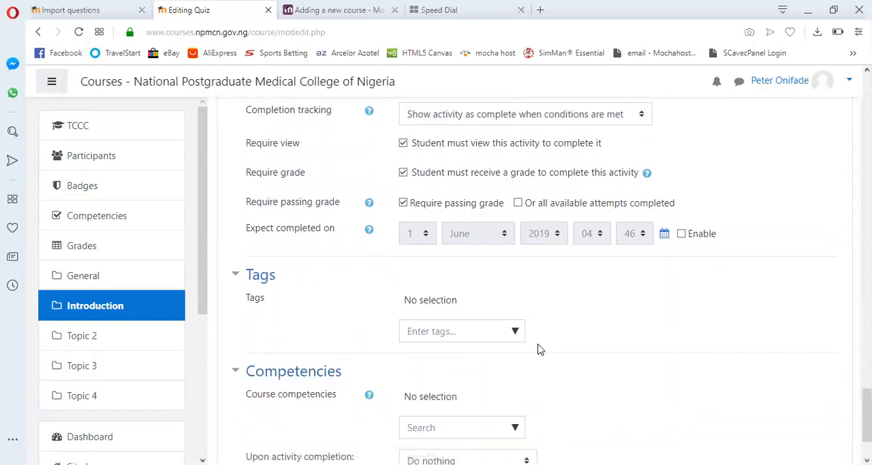
scroll(538, 349, "down", 3)
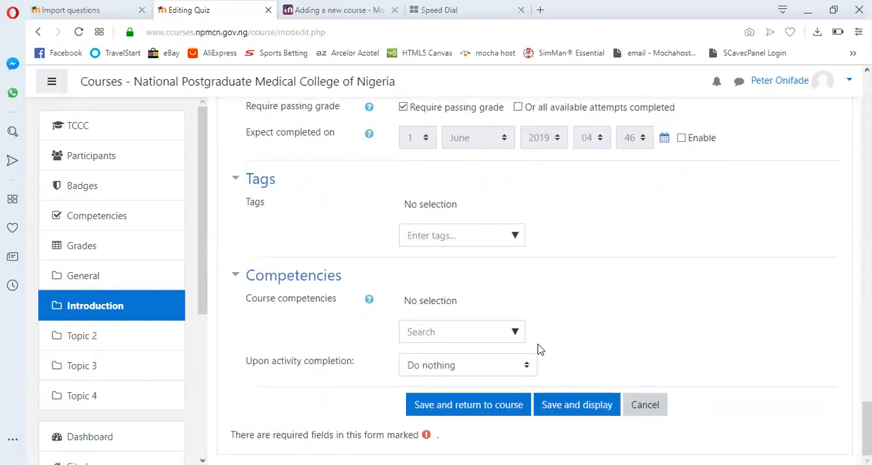
left_click(511, 407)
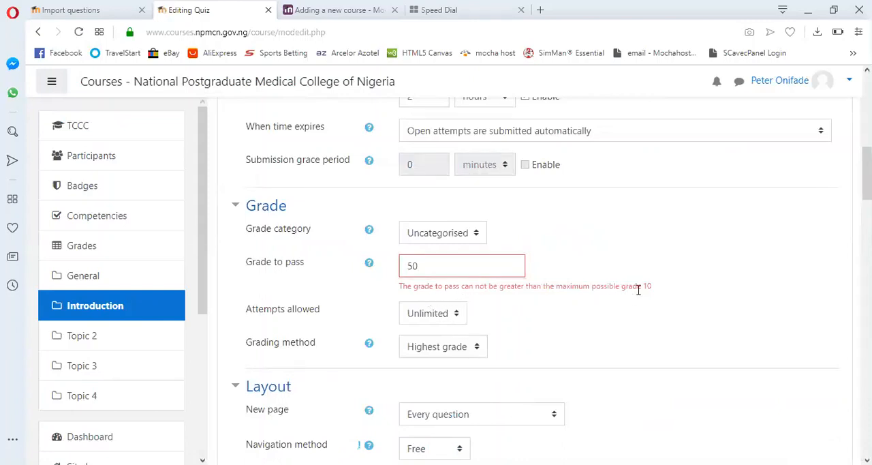
- Set the grade to pass to 5, save the quiz and return to the course
scroll(701, 283, "up", 8)
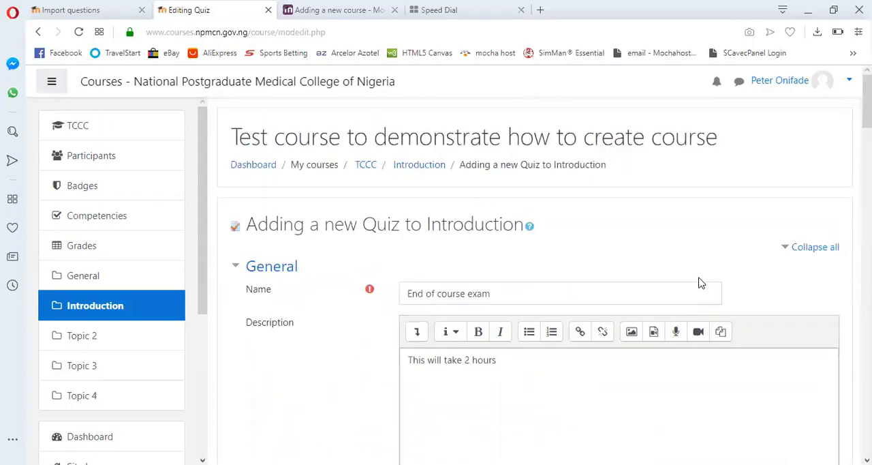
scroll(701, 282, "down", 15)
scroll(701, 283, "up", 5)
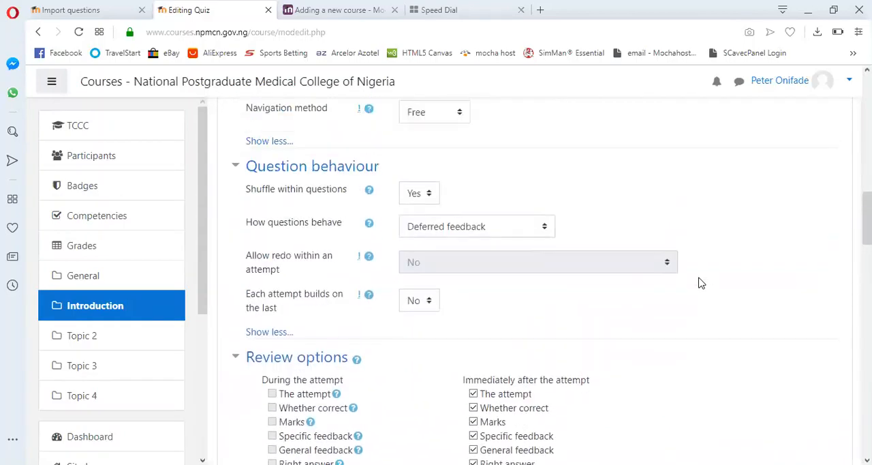
scroll(701, 283, "up", 3)
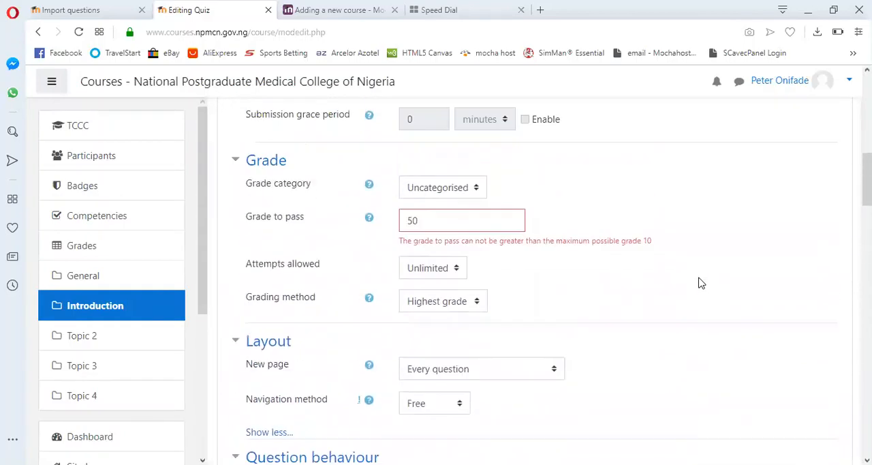
left_click(435, 295)
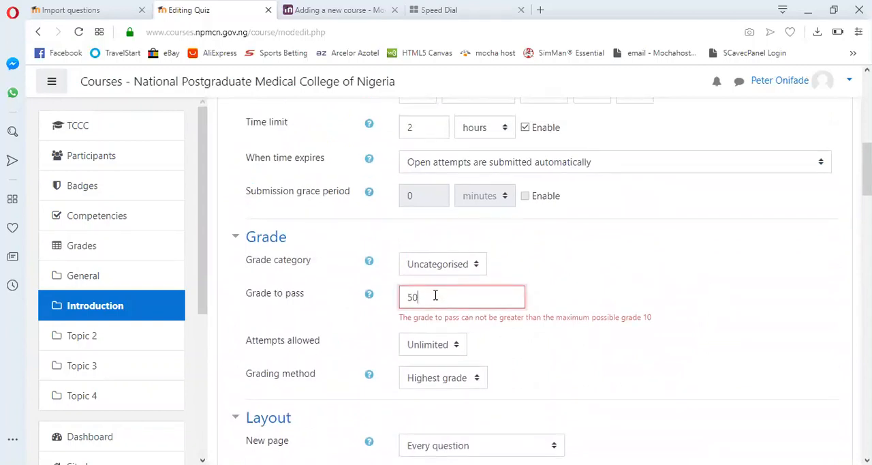
key("BackSpace")
scroll(647, 320, "down", 1)
scroll(648, 320, "down", 10)
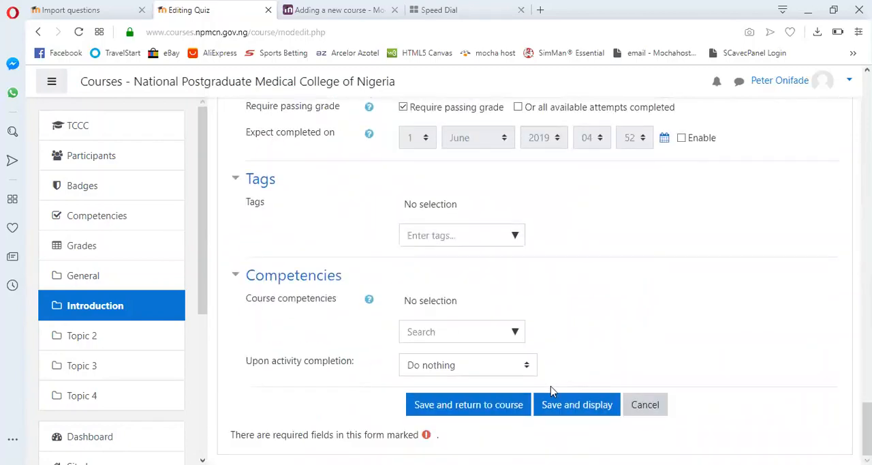
left_click(512, 407)
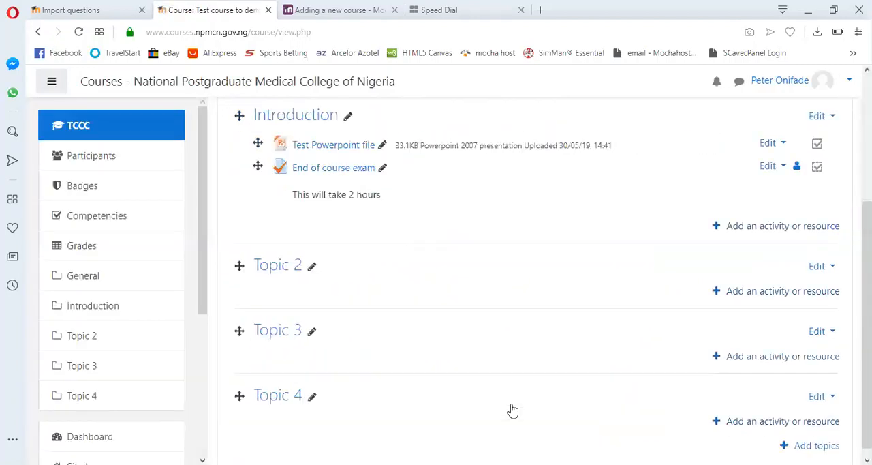
- Open the End of course exam quiz for editing and show the choices for adding questions
left_click(328, 170)
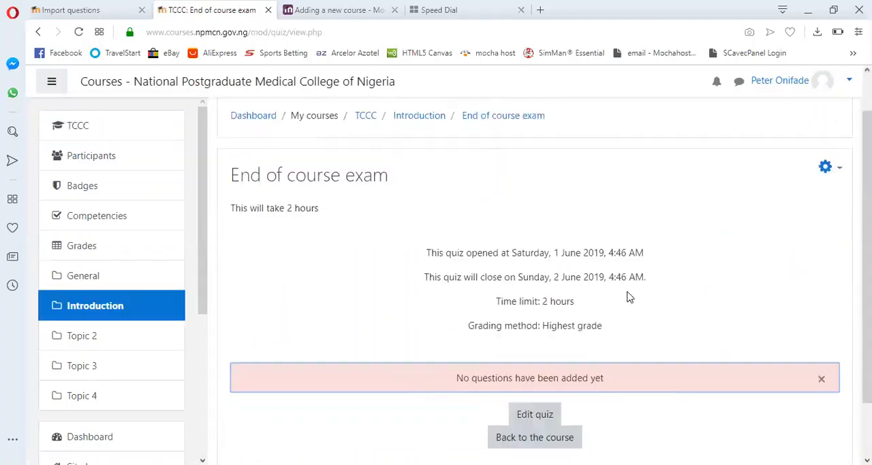
scroll(628, 297, "down", 1)
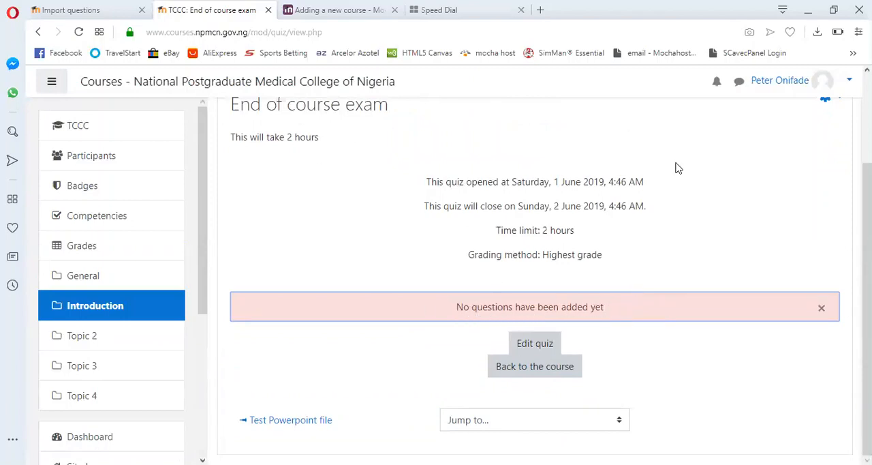
scroll(628, 175, "up", 1)
scroll(628, 175, "down", 1)
left_click(543, 345)
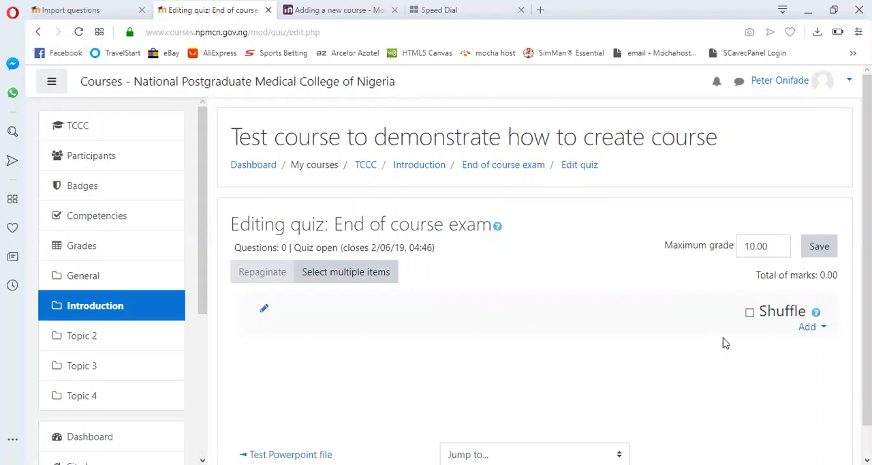
left_click(823, 328)
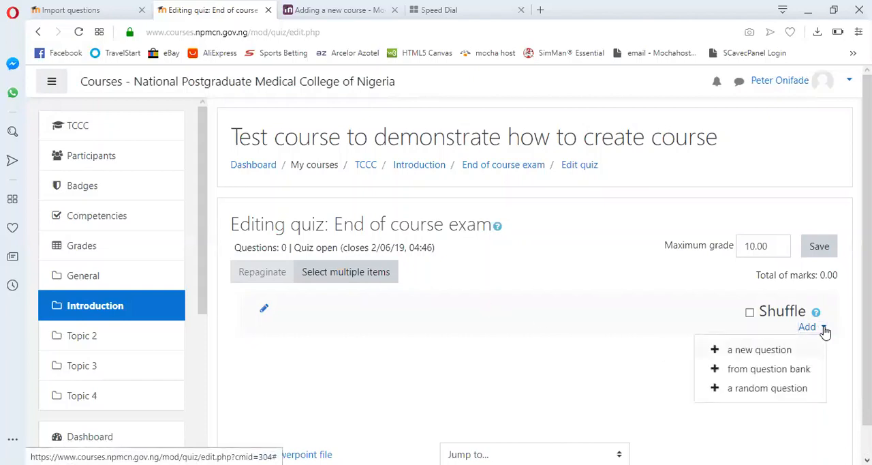